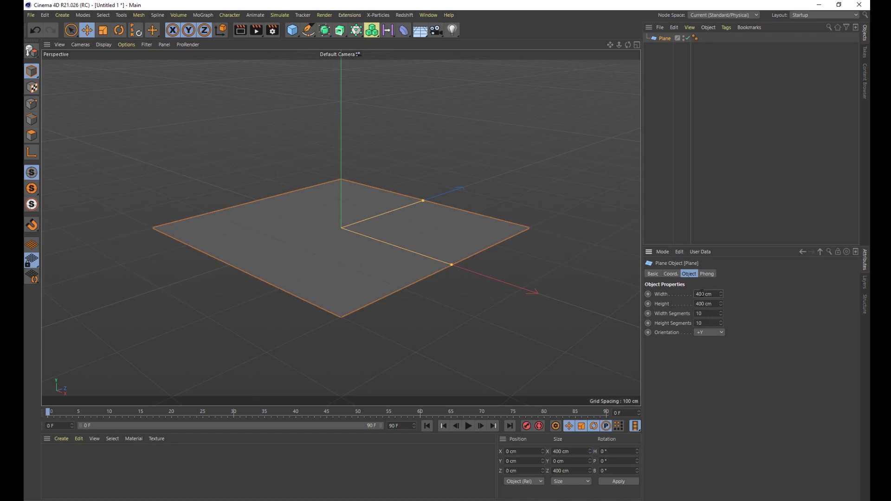
Step: Set the plane's width and height to 4000 cm
key(Tab)
text(4000)
key(Return)
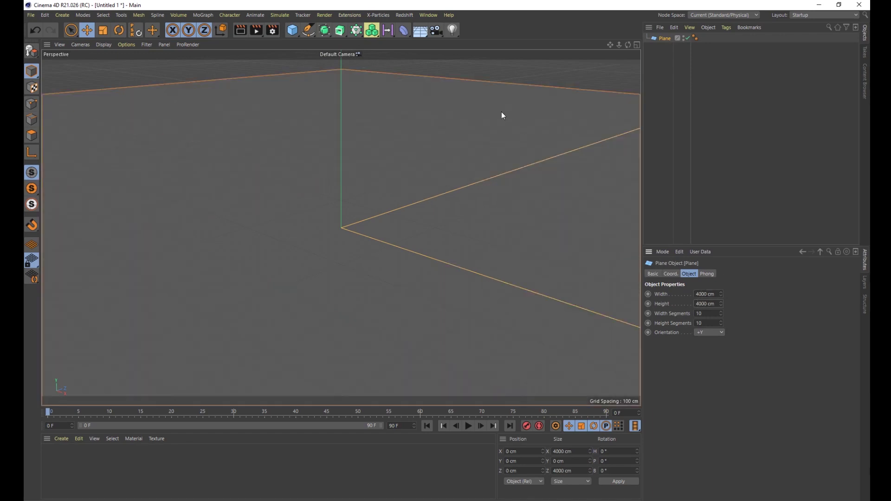
Step: Add a cube and set its Y position to 100 cm so it rests on the plane
click(292, 30)
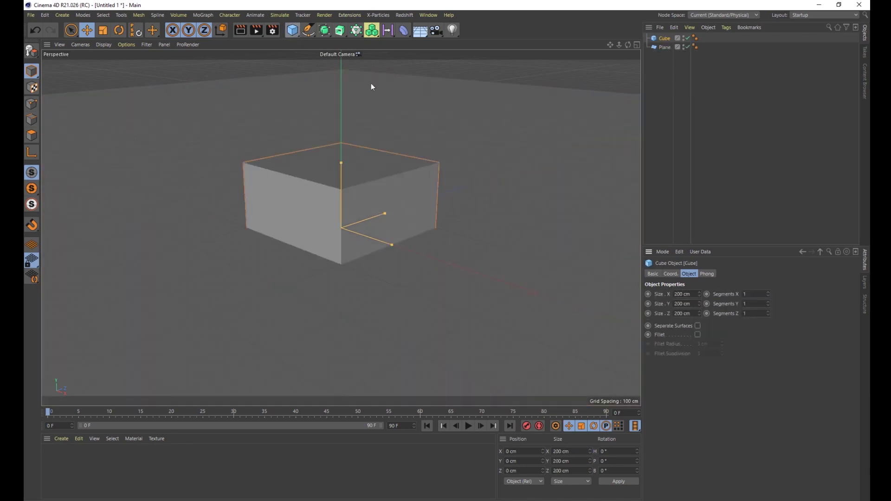
click(671, 274)
click(678, 304)
text(100)
key(Return)
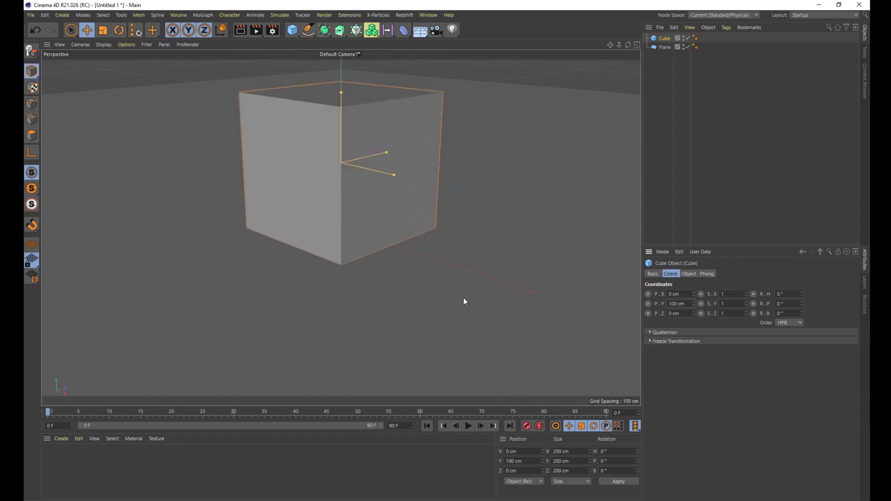
drag(474, 330, 473, 317)
key(ctrl+z)
Step: Add a Voronoi Fracture object and make the cube its child
alt+drag(492, 340, 436, 335)
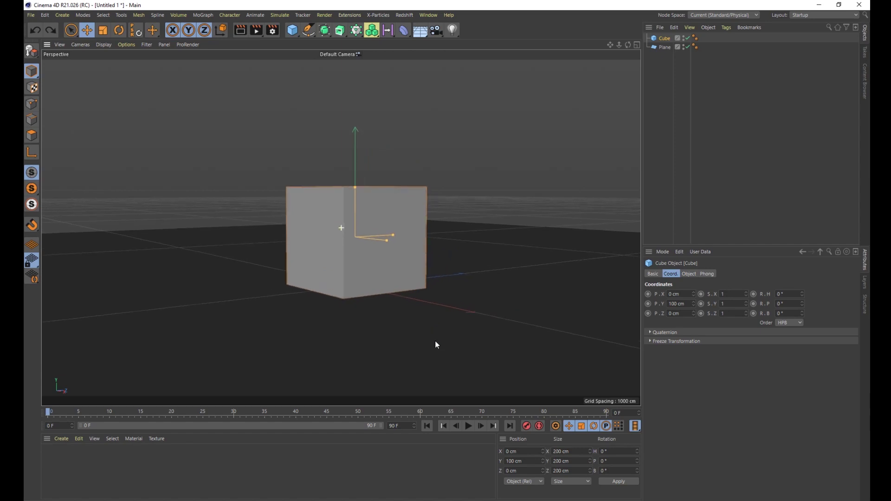
alt+drag(491, 349, 472, 345)
alt+middle_drag(472, 344, 466, 327)
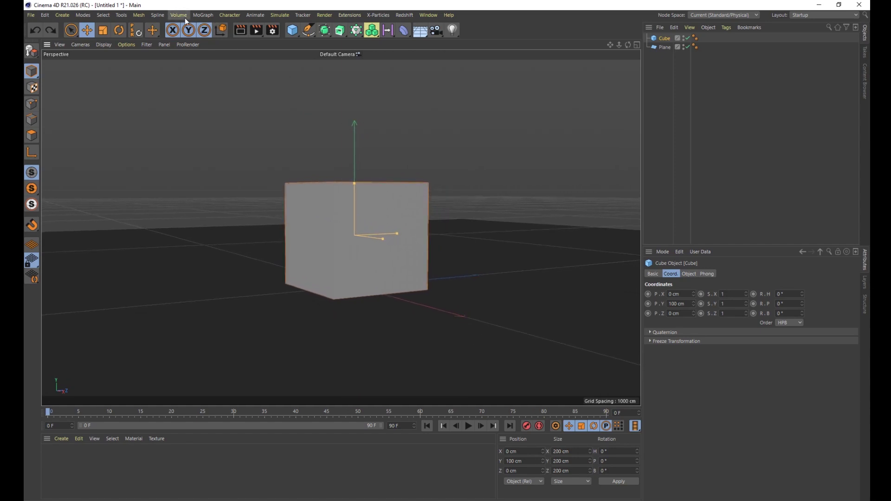
click(203, 15)
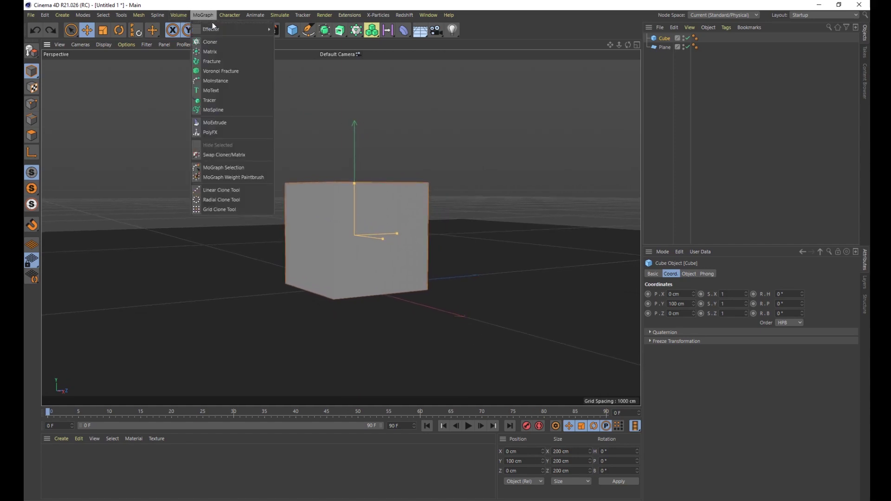
click(230, 72)
drag(664, 48, 669, 43)
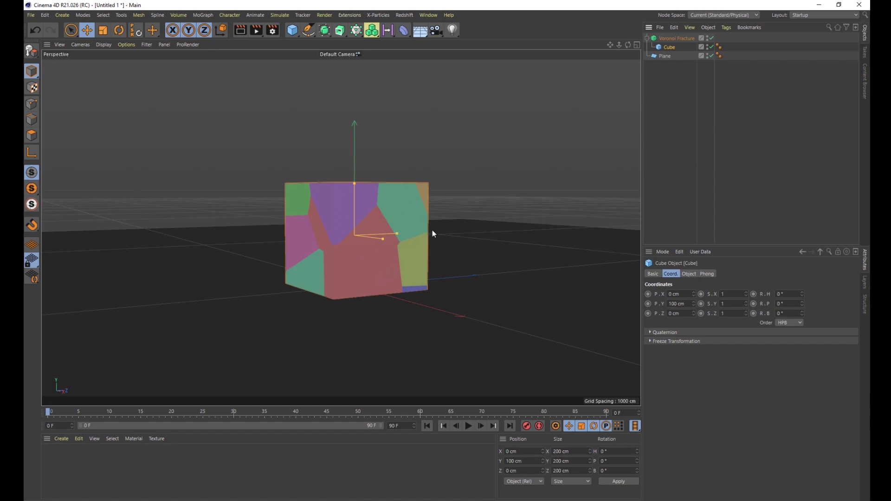
Step: Set the point amount of the Voronoi Fracture's distribution source to 500, then deselect the object
click(673, 39)
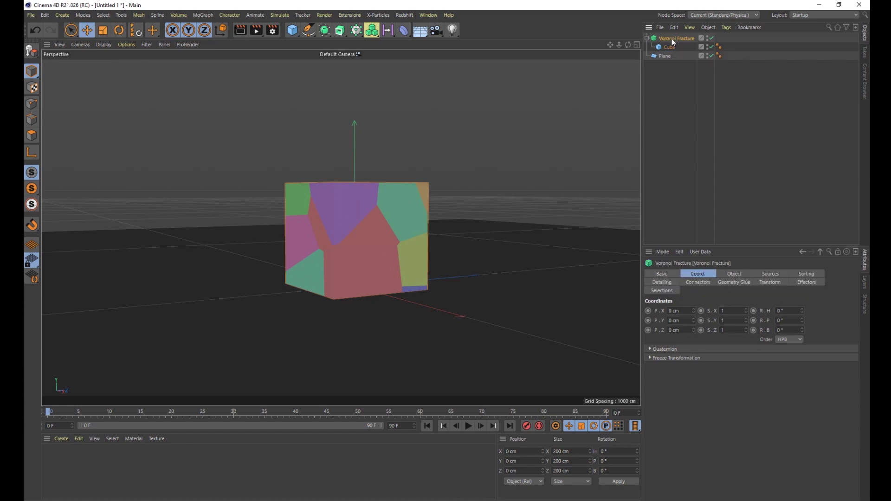
click(762, 275)
click(710, 335)
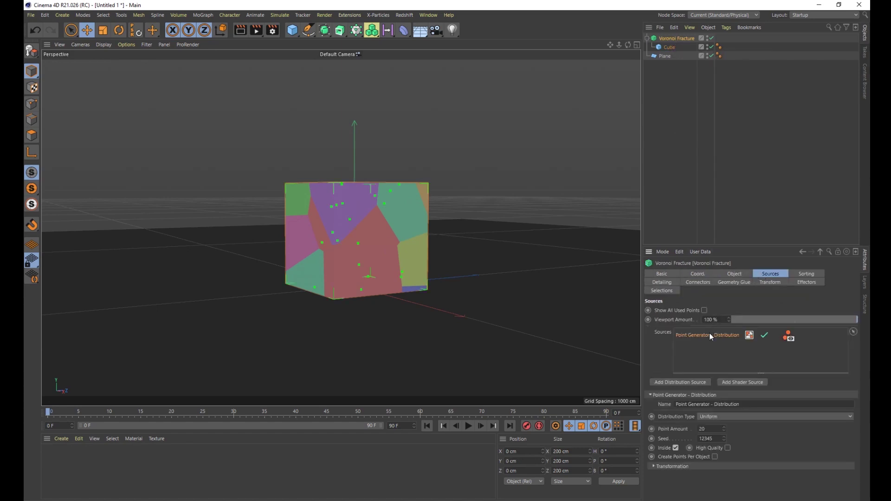
key(Return)
key(Return)
text(500)
key(Return)
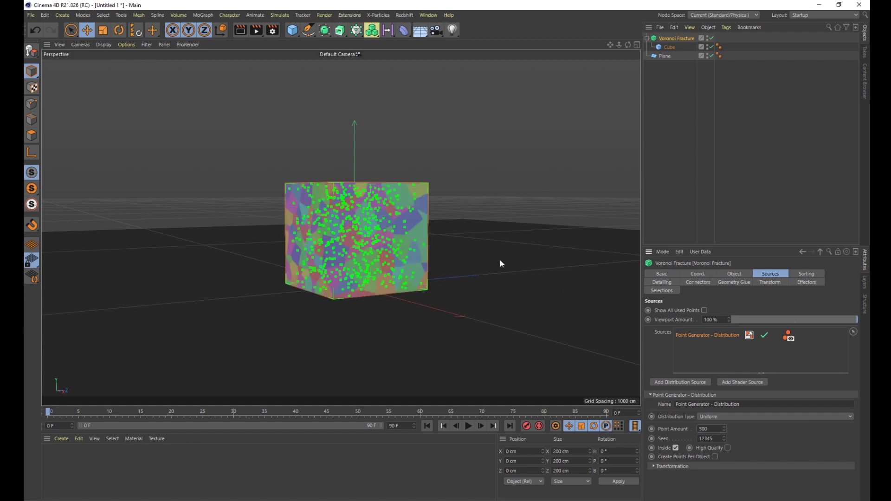
click(653, 68)
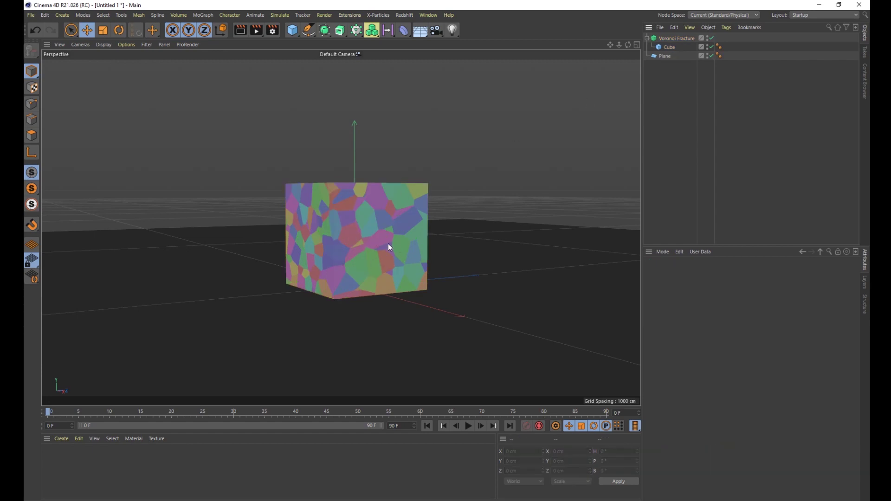
Step: Apply a Random effector to the Voronoi Fracture
click(674, 39)
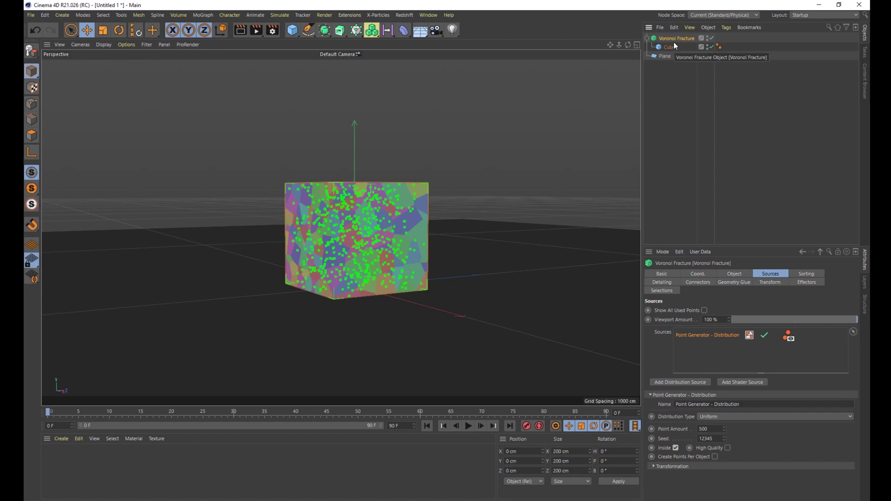
click(208, 15)
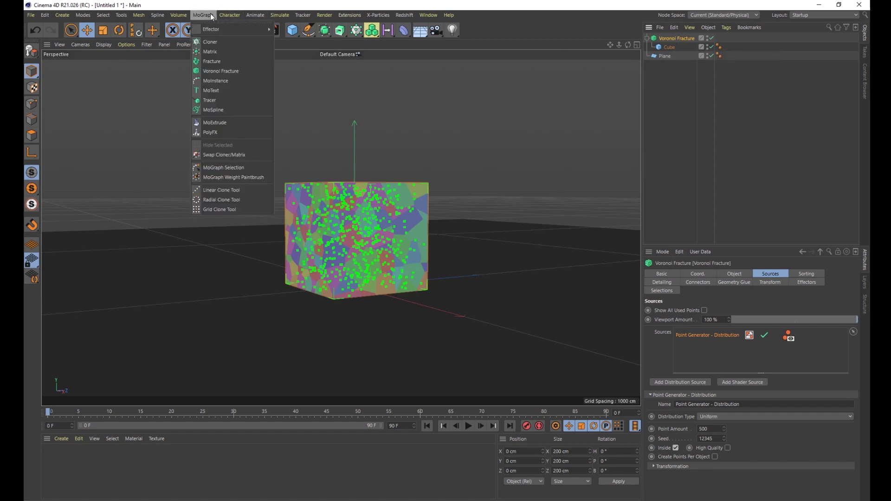
mouse_move(218, 29)
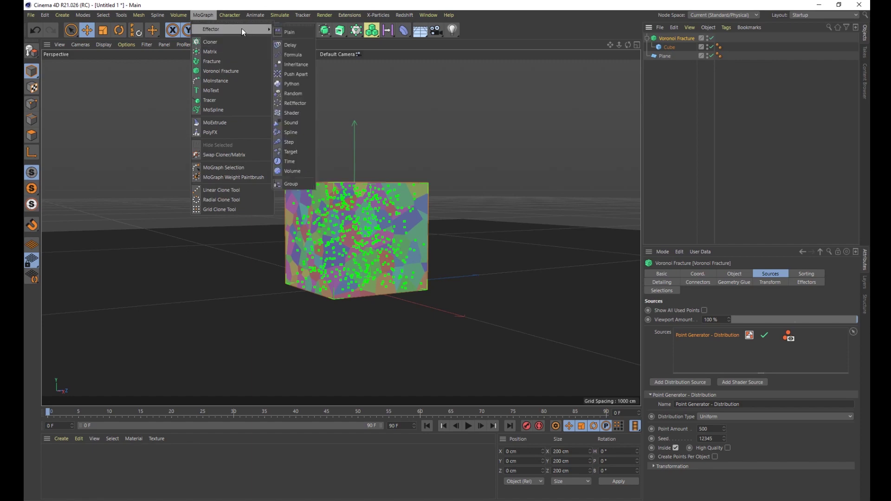
click(301, 94)
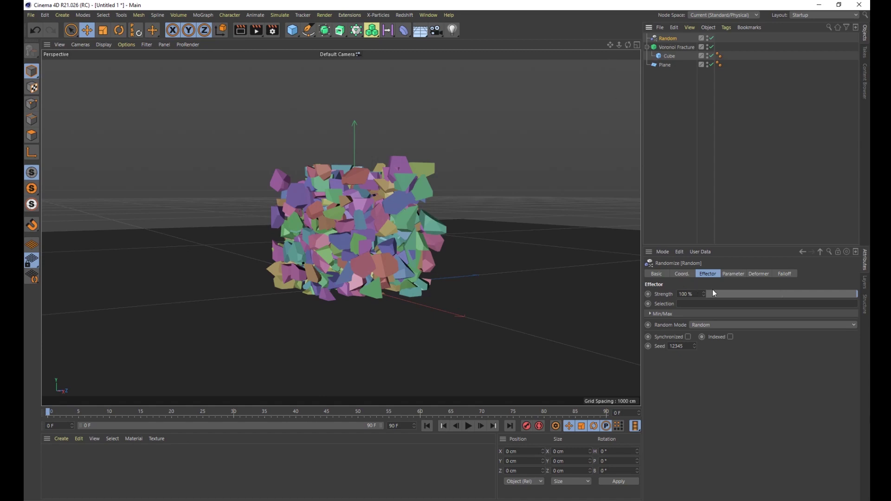
Step: Set the Random effector's X, Y and Z position to 0 cm and keyframe them at frame 0
click(736, 277)
click(688, 321)
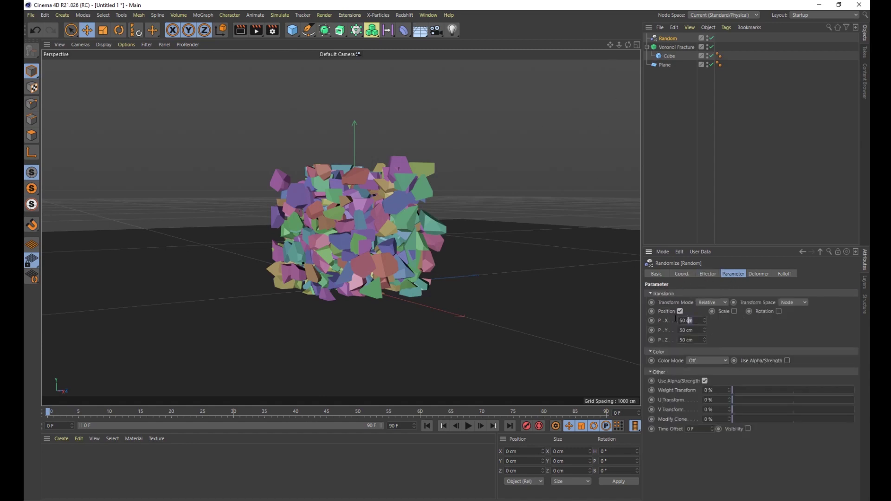
text(0)
key(Tab)
text(0)
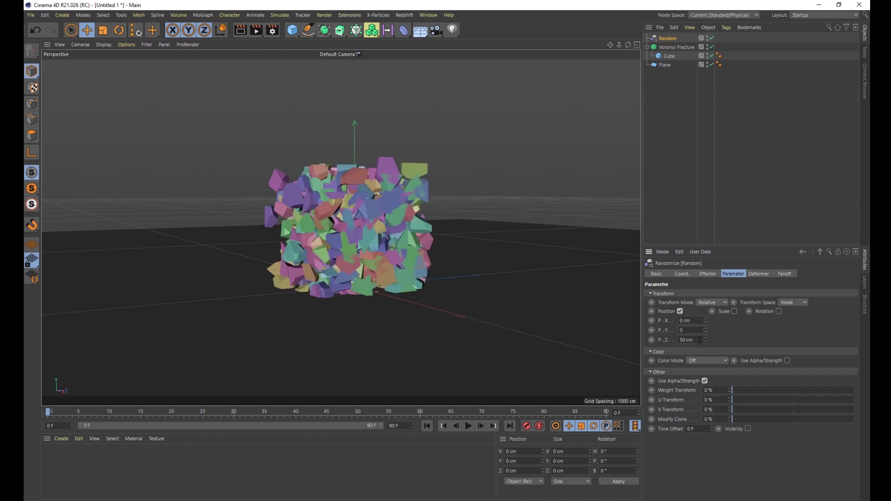
key(Tab)
text(0)
key(Return)
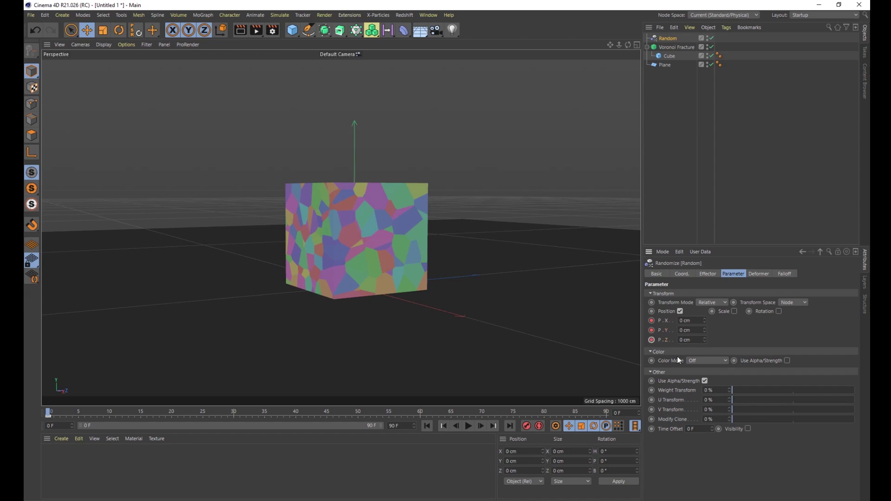
Step: At frame 90, set the Random effector's X, Y and Z position to 400 cm and keyframe all three
drag(48, 413, 606, 413)
click(692, 320)
text(400)
key(Tab)
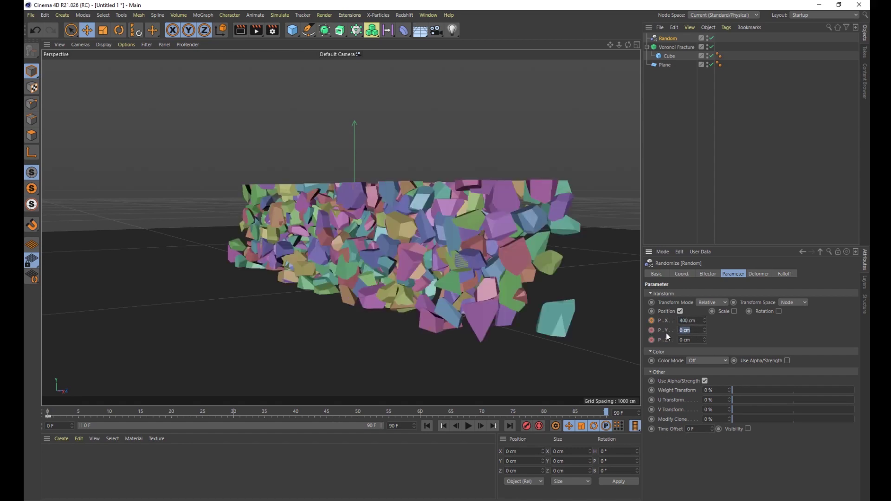
text(400)
key(Tab)
text(400)
key(Return)
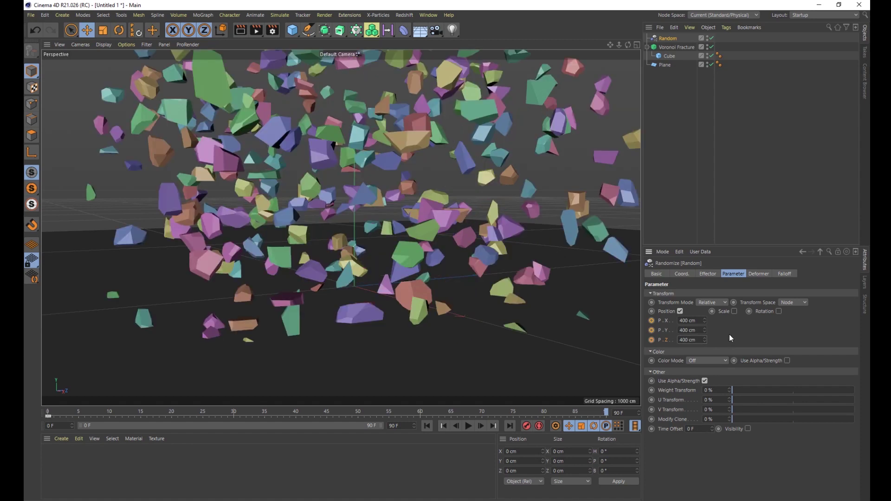
click(652, 320)
click(652, 330)
click(652, 340)
Step: Play the fracture animation from the start twice to check how the pieces spread, and return to frame 0
click(428, 427)
click(467, 426)
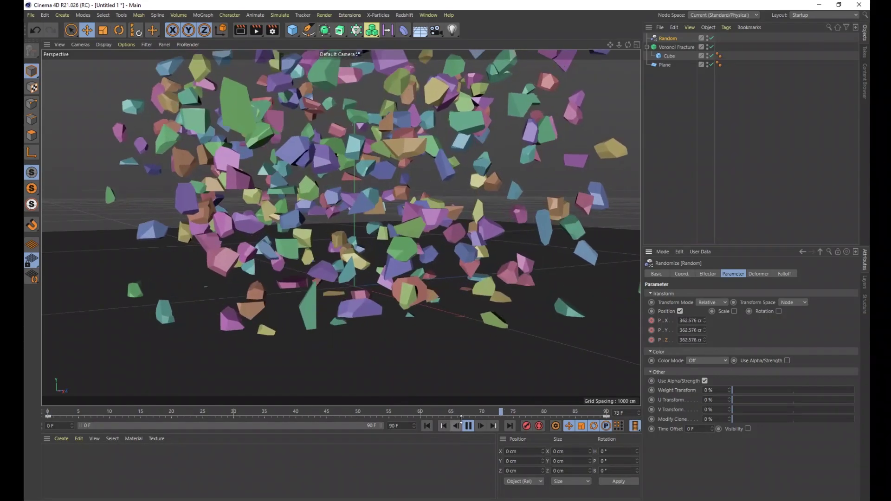
click(468, 426)
click(430, 425)
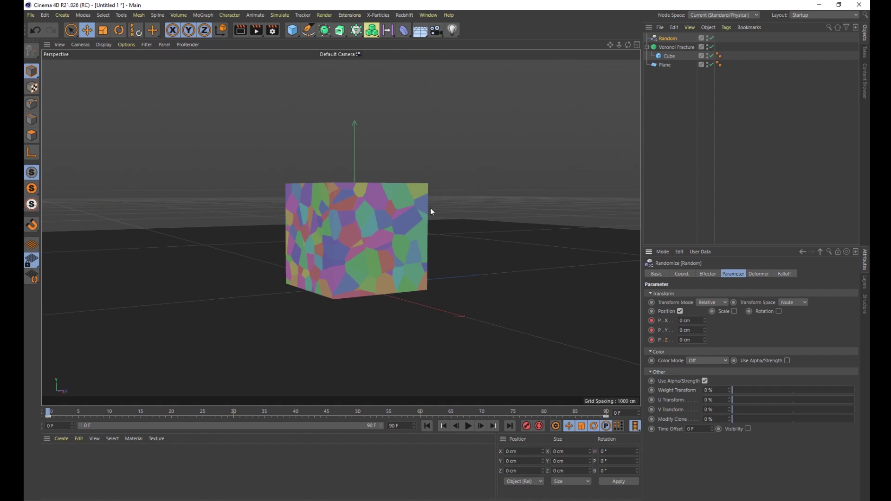
click(470, 430)
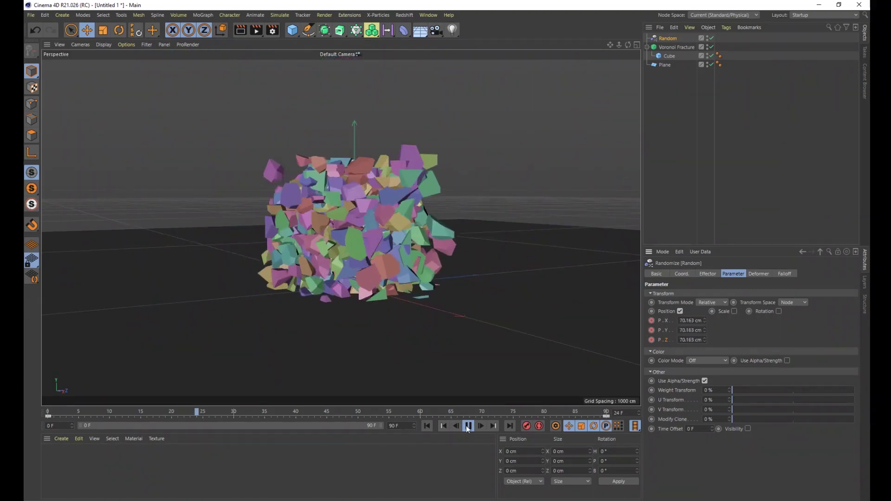
click(468, 426)
click(426, 426)
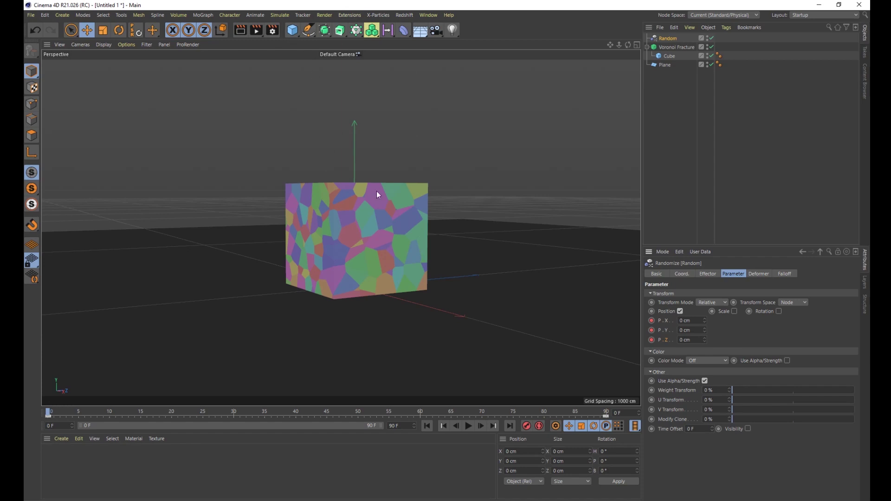
Step: Add a sphere and disable the Voronoi Fracture and its cube so only the sphere shows above the plane
click(292, 34)
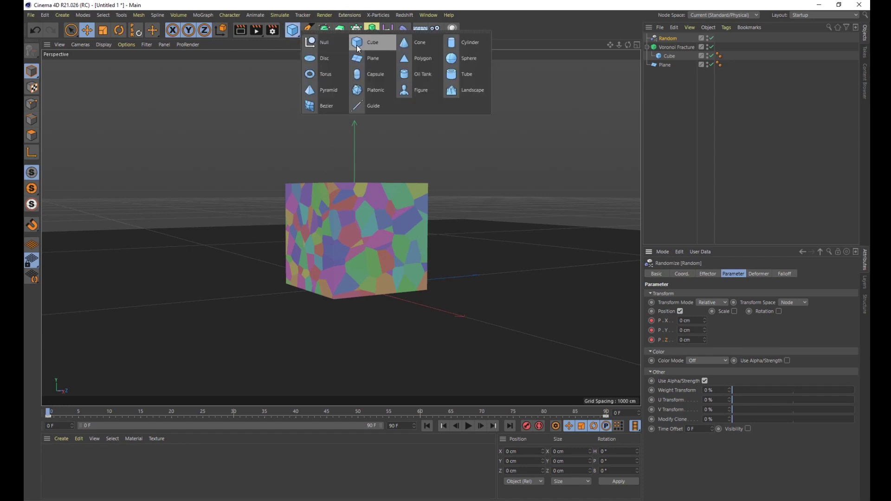
click(456, 62)
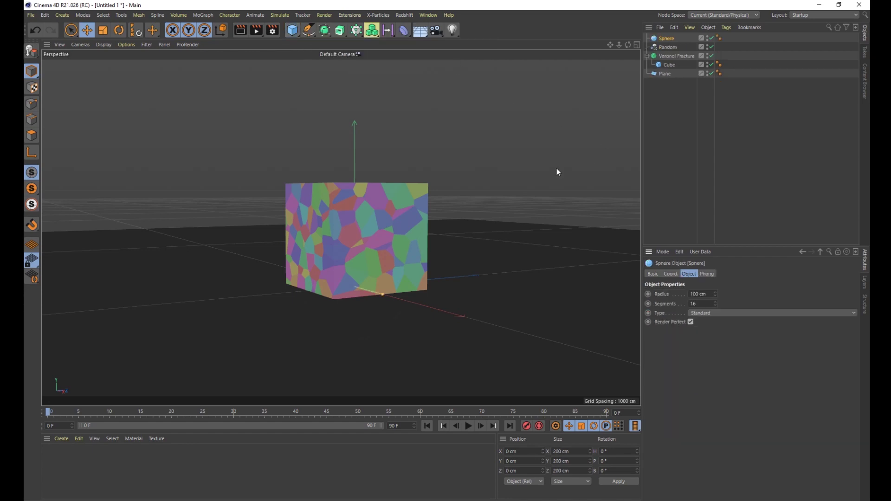
click(711, 55)
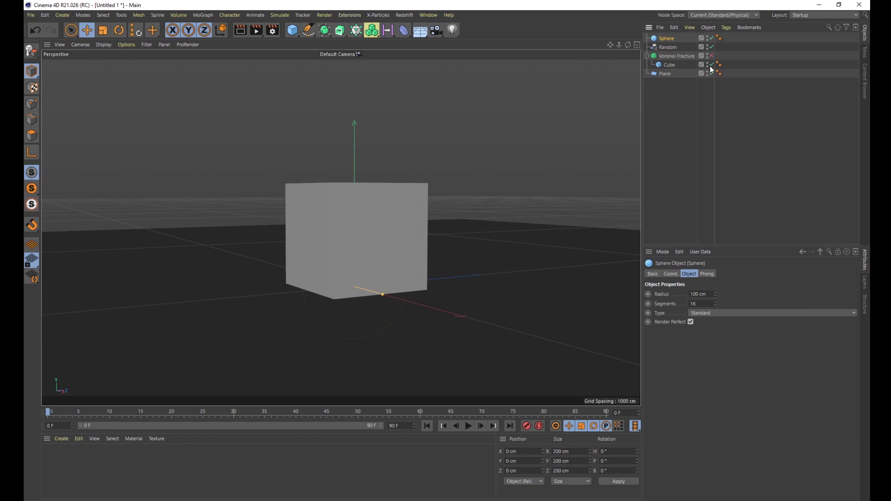
click(711, 65)
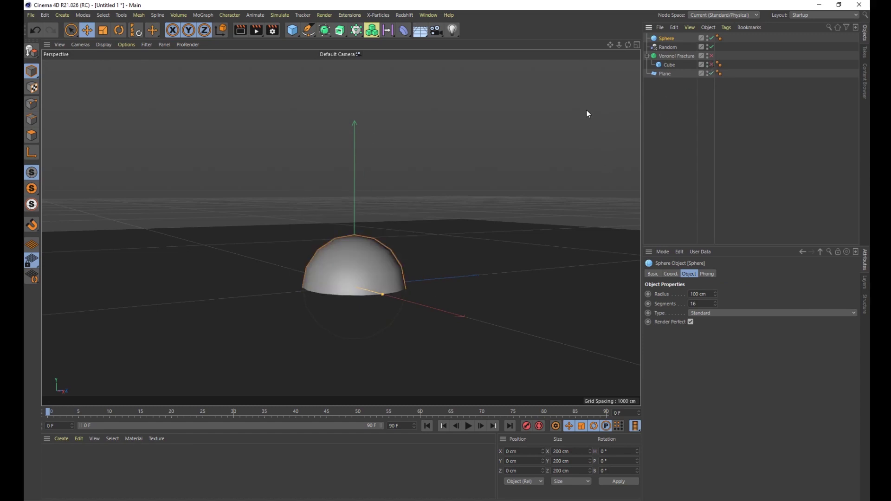
Step: Raise the sphere along Y to about 115 cm
drag(356, 121, 359, 75)
key(ctrl+z)
click(351, 263)
click(667, 39)
drag(353, 231, 358, 169)
Step: Lower the sphere to about 101 cm on Y inside the cube, enabling the Voronoi Fracture and cube only temporarily for comparison
click(711, 64)
click(710, 56)
alt+drag(505, 205, 500, 324)
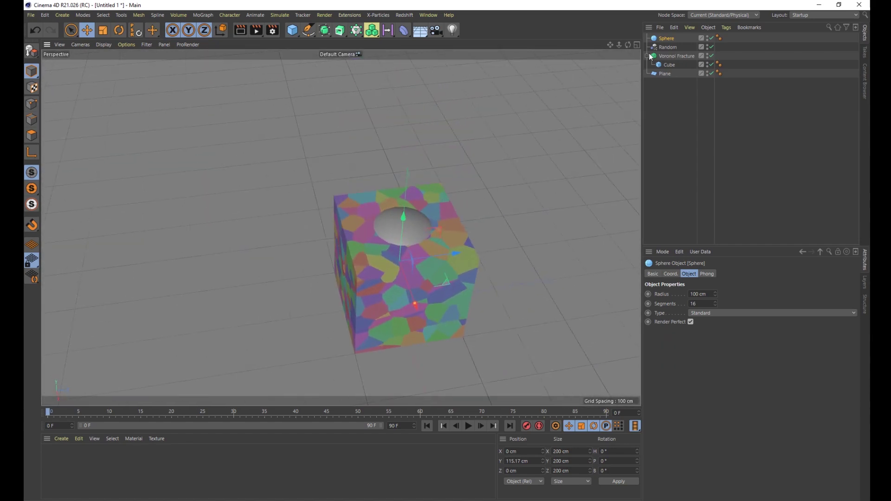
drag(403, 216, 408, 219)
alt+drag(516, 293, 648, 136)
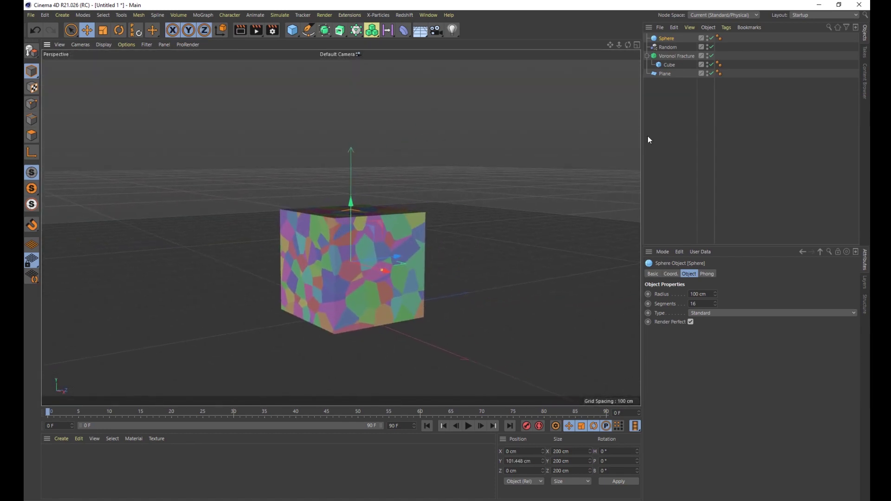
click(711, 56)
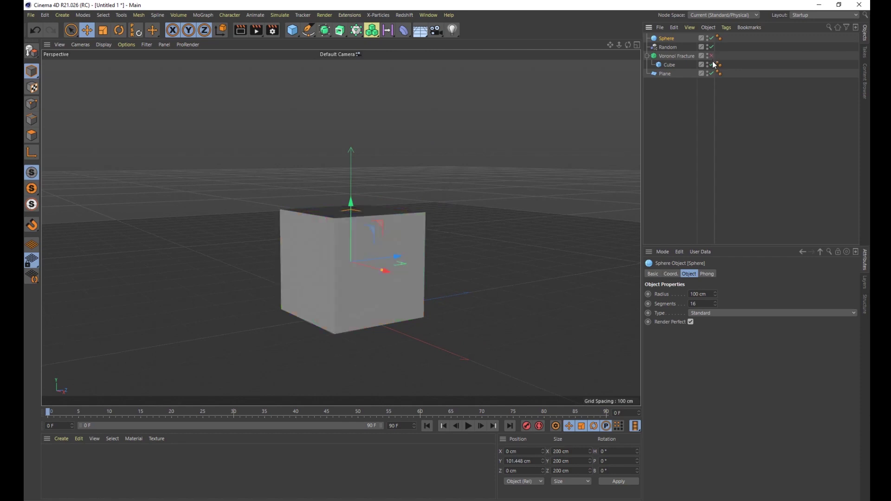
click(711, 64)
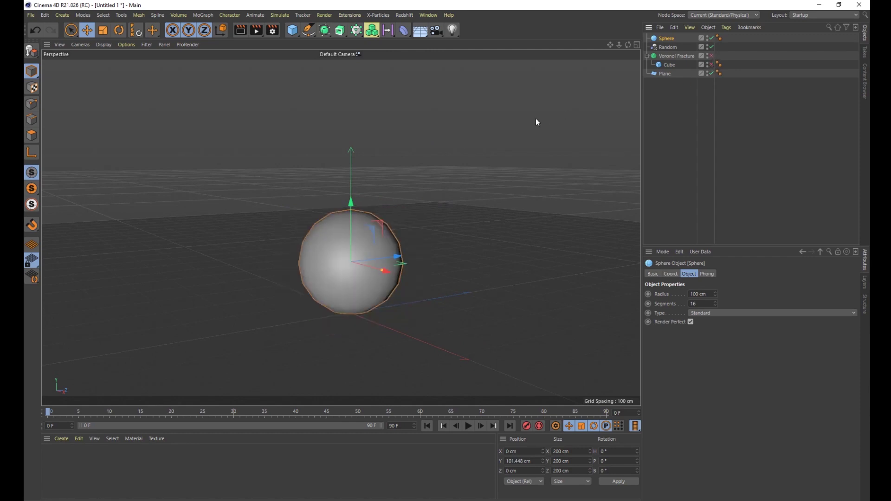
Step: Find and add a Redshift Light, and make it a child of the sphere
key(shift+c)
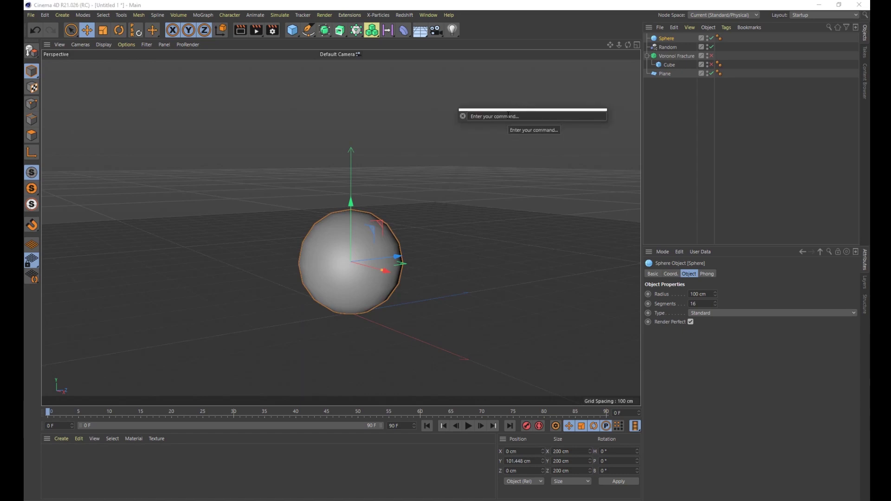
text(re)
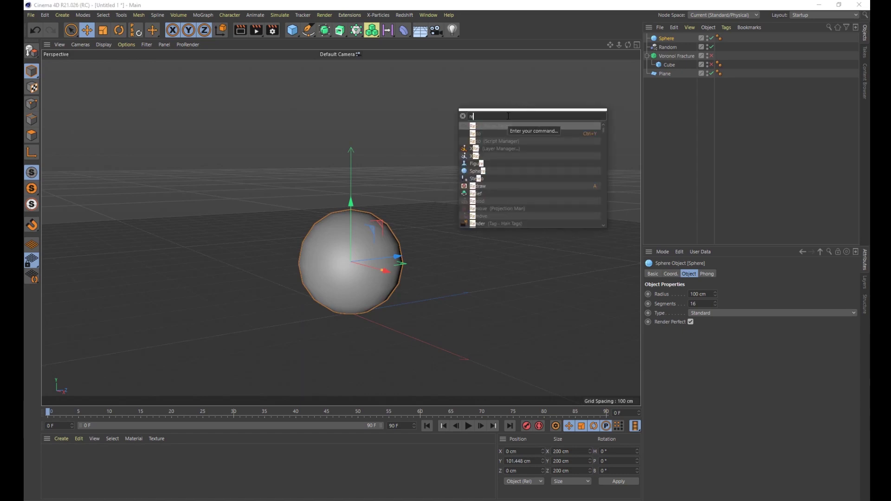
text(dshf)
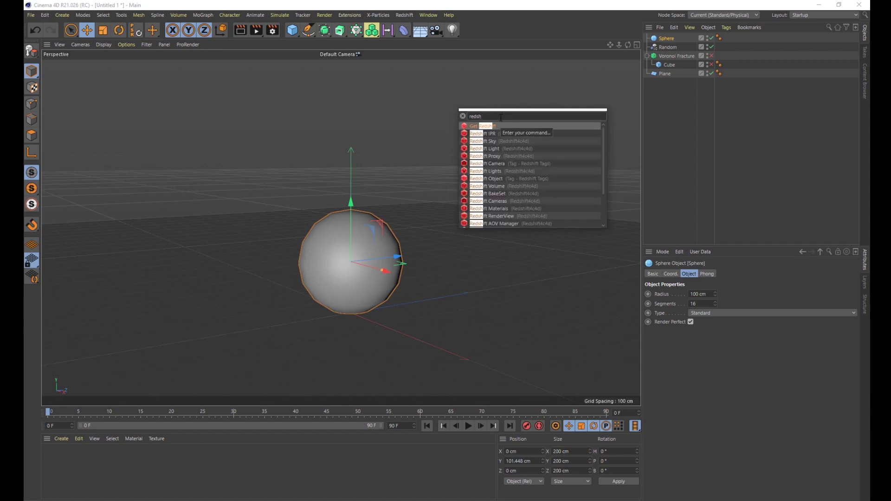
click(489, 147)
drag(676, 39, 668, 48)
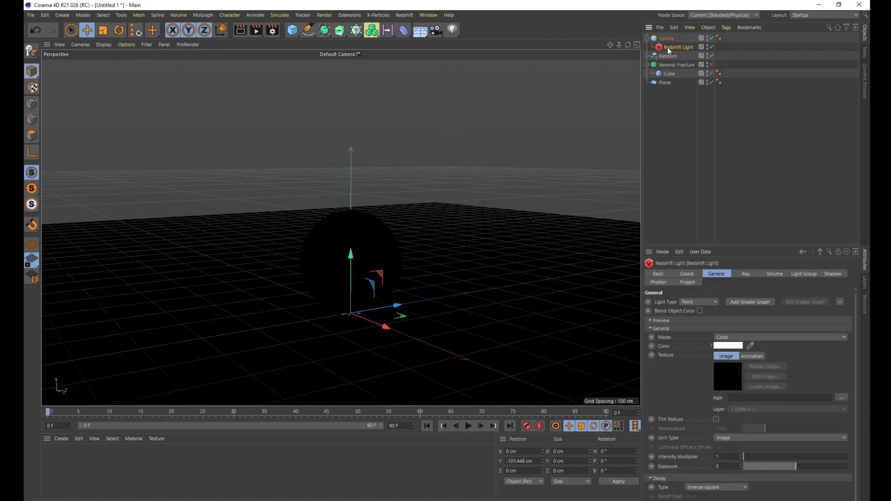
Step: Raise the Redshift Light along Y to the sphere's centre, at about -3.5 cm relative to the sphere
click(667, 39)
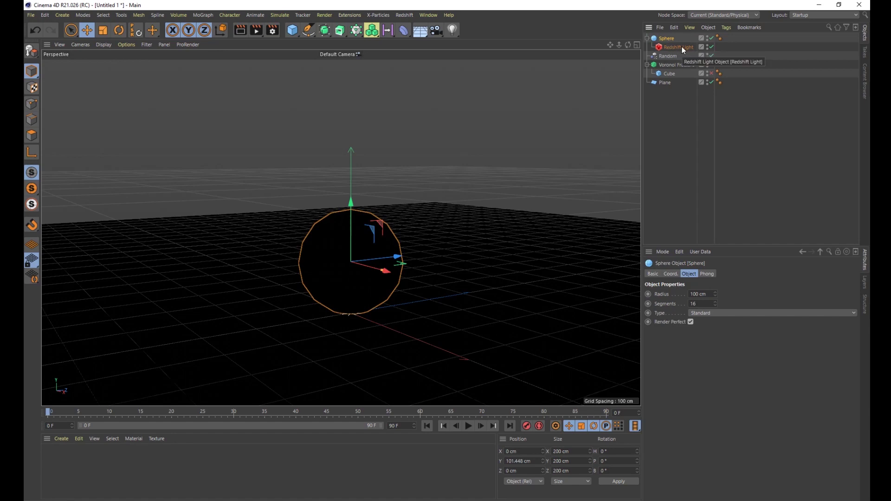
click(683, 48)
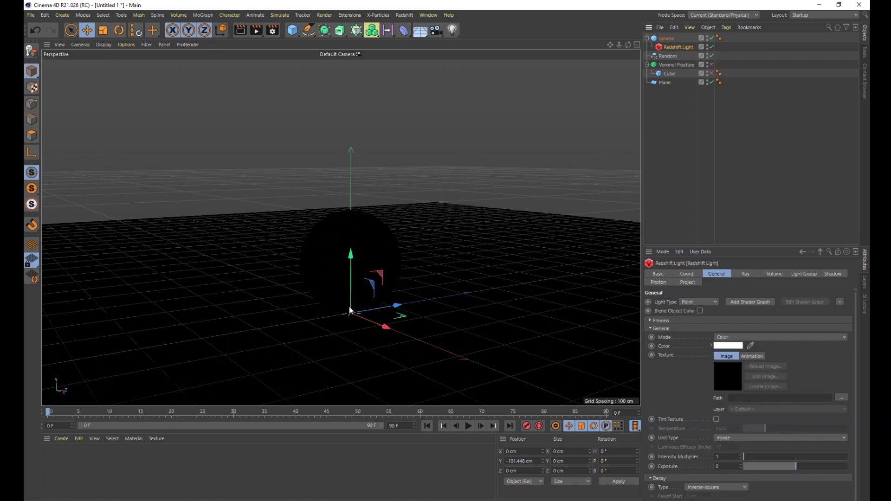
click(350, 248)
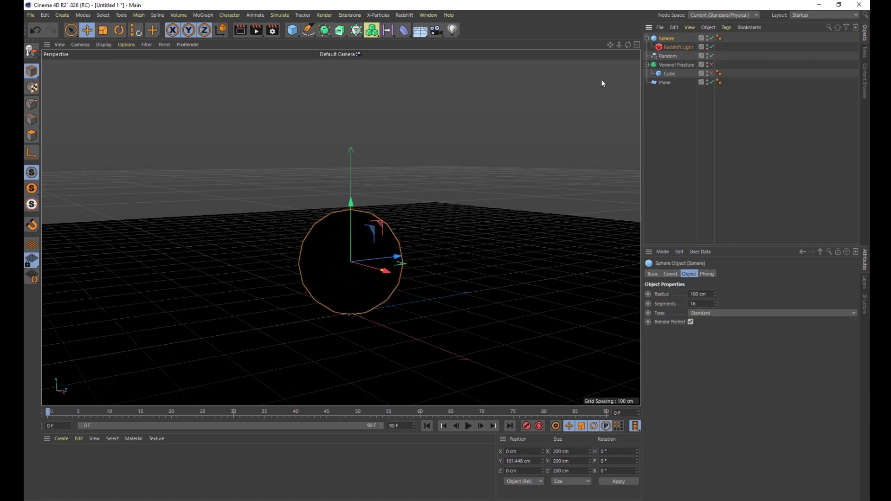
click(678, 47)
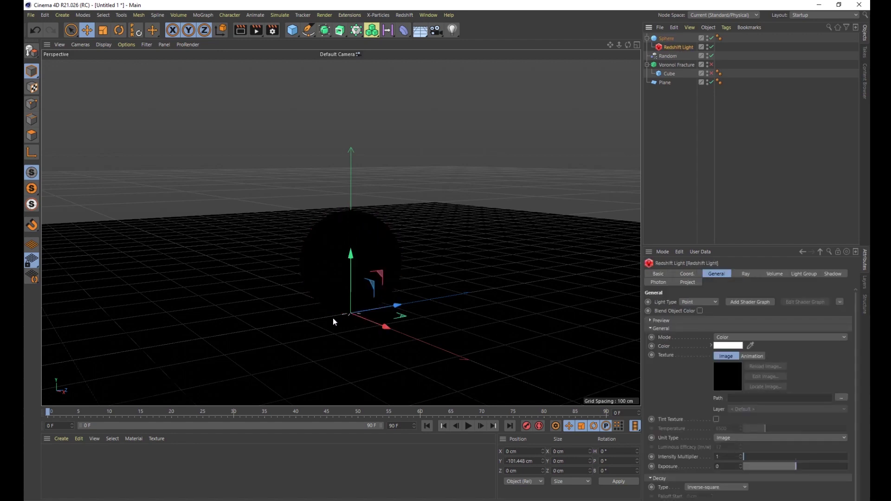
drag(351, 254, 350, 203)
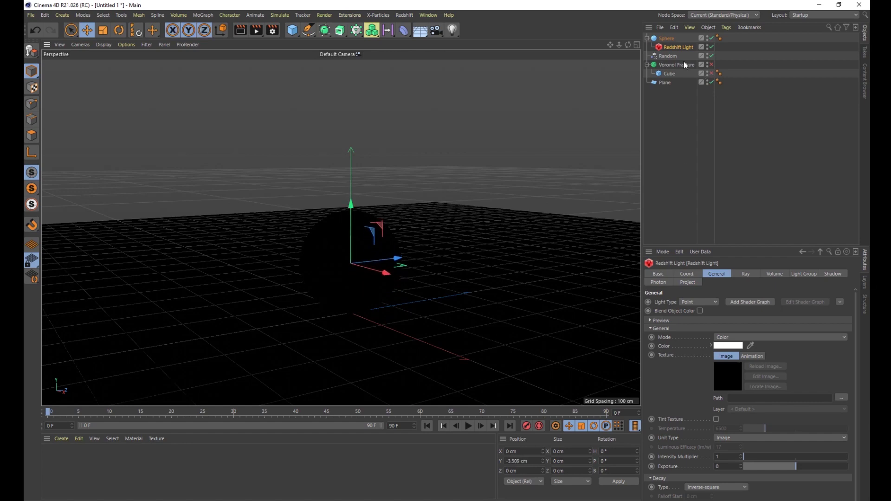
click(670, 38)
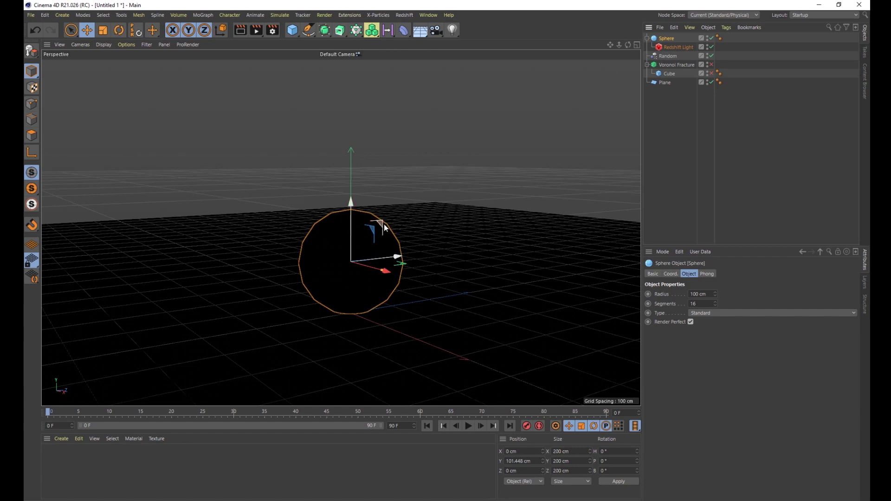
click(679, 47)
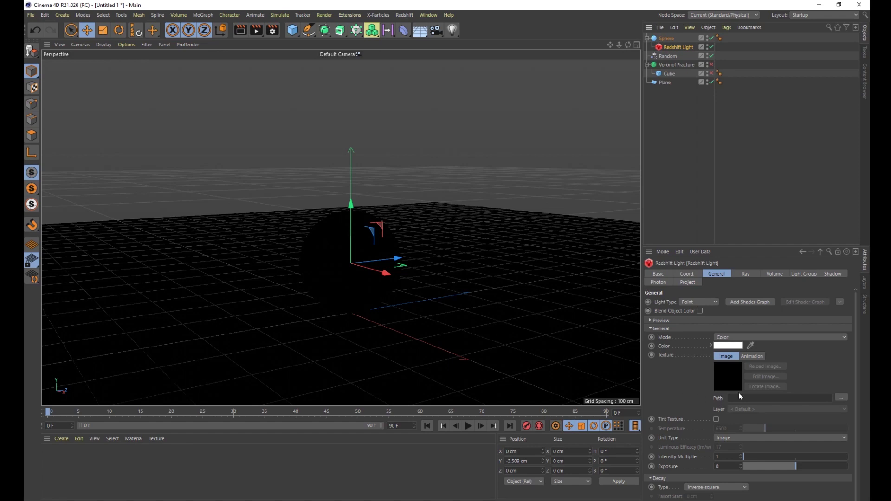
Step: Open the Redshift RenderView, shrink and place it over the viewport's upper corner, and start the progressive render
click(411, 13)
click(430, 80)
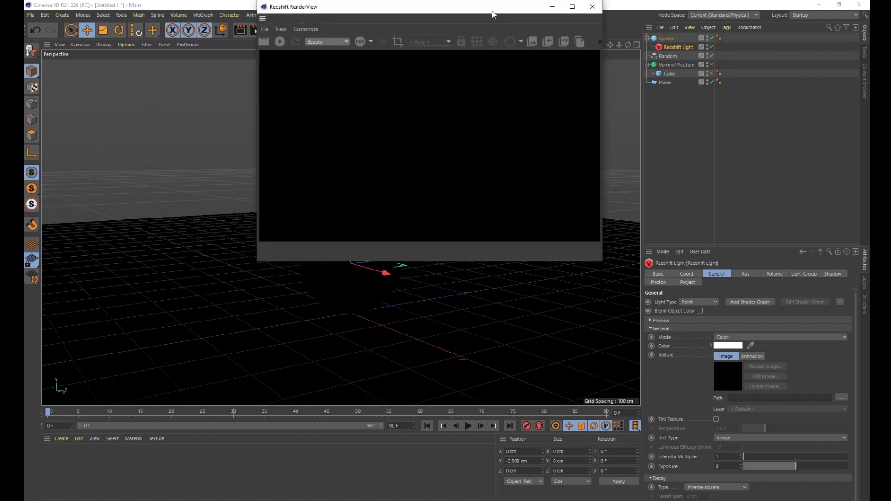
drag(492, 10, 384, 103)
drag(495, 353, 372, 274)
click(168, 137)
drag(254, 99, 164, 71)
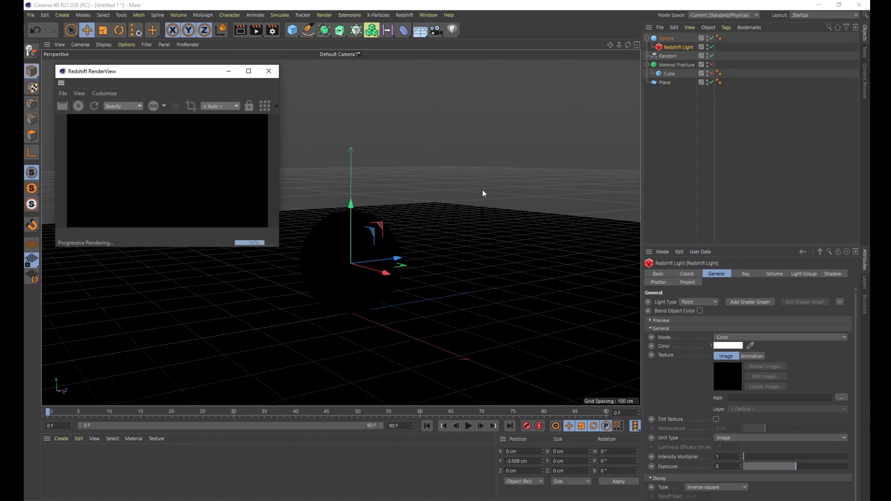
Step: Set the Redshift Light's intensity multiplier to about 10714
click(673, 49)
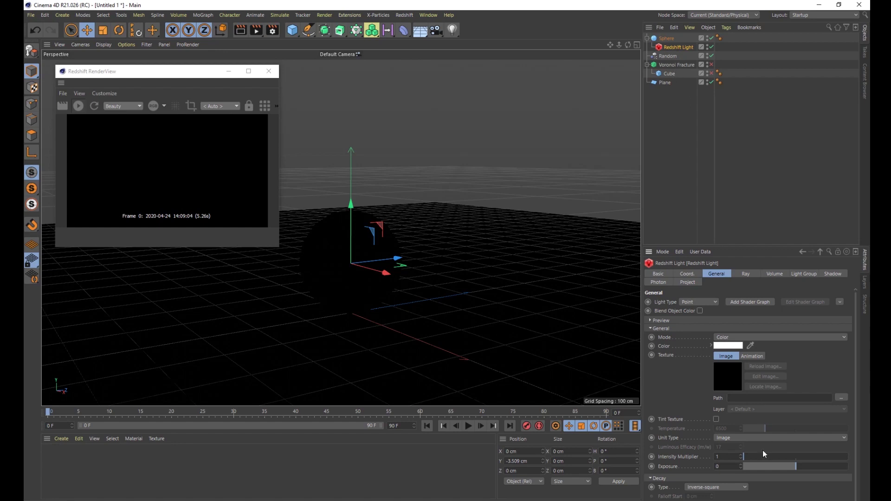
drag(751, 457, 756, 460)
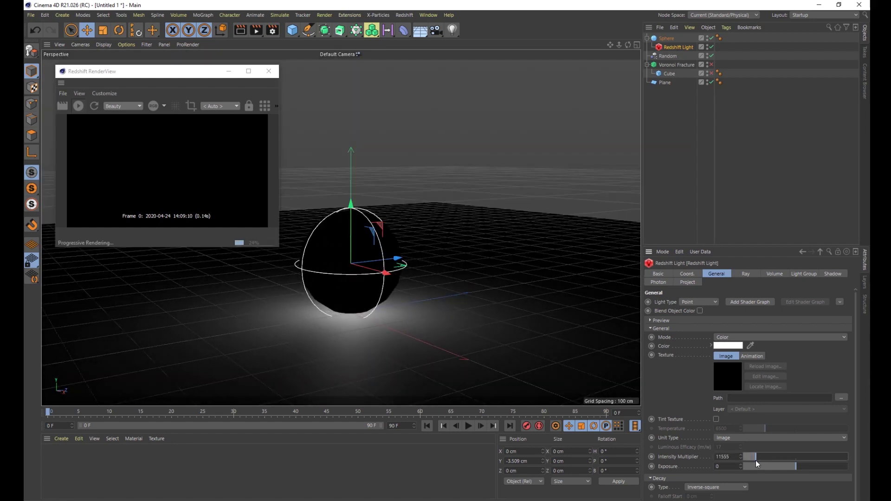
drag(757, 458, 754, 458)
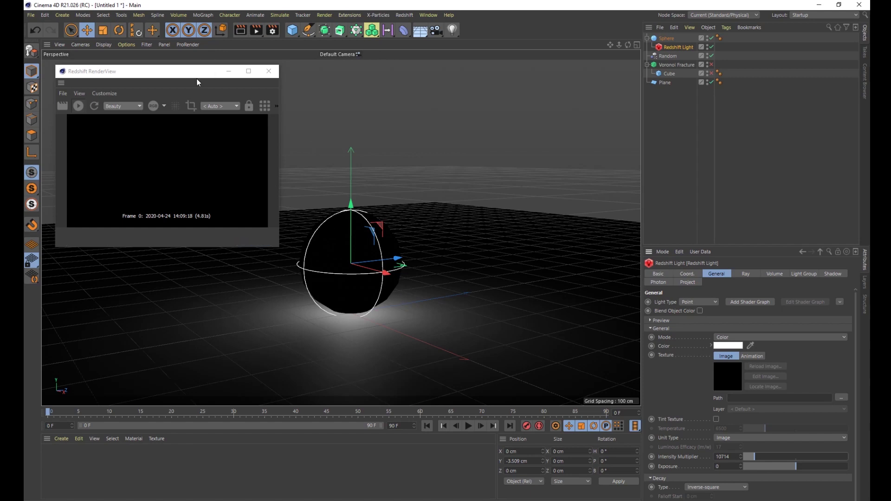
Step: Hide the sphere from rendering while forcing its Redshift Light to stay renderable, and raise the light's intensity multiplier to about 30042
drag(195, 75, 199, 78)
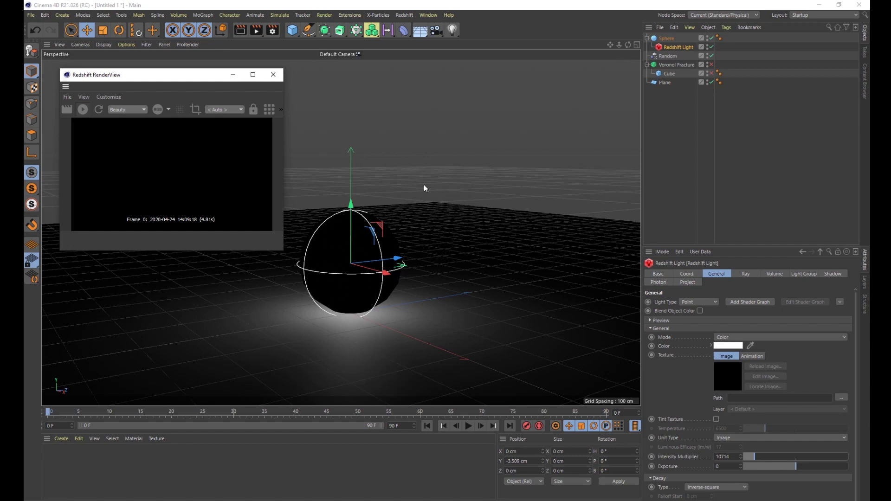
click(709, 43)
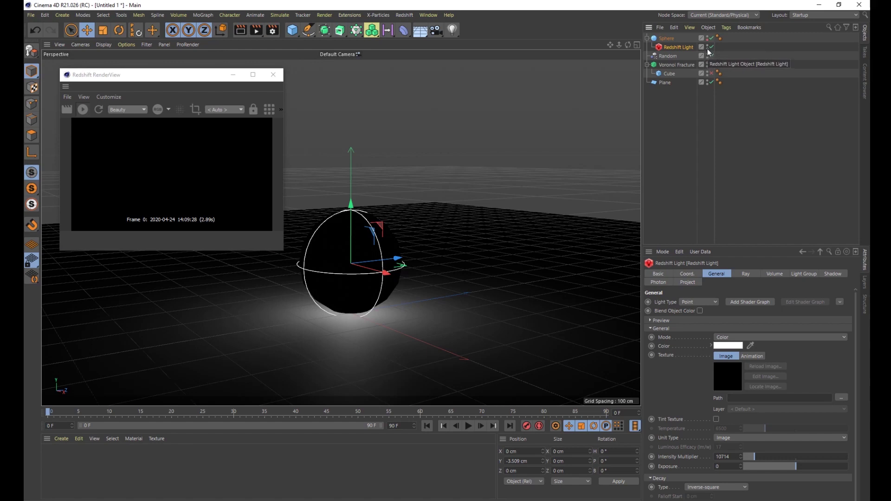
click(708, 48)
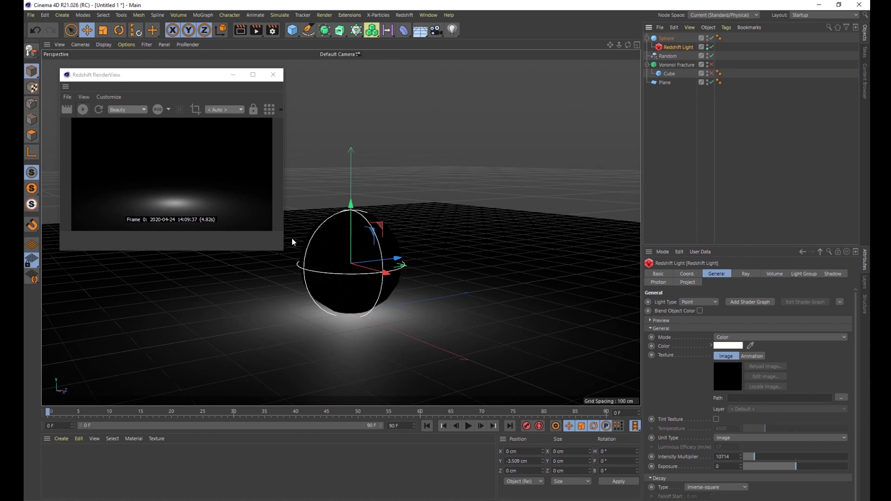
drag(755, 456, 775, 456)
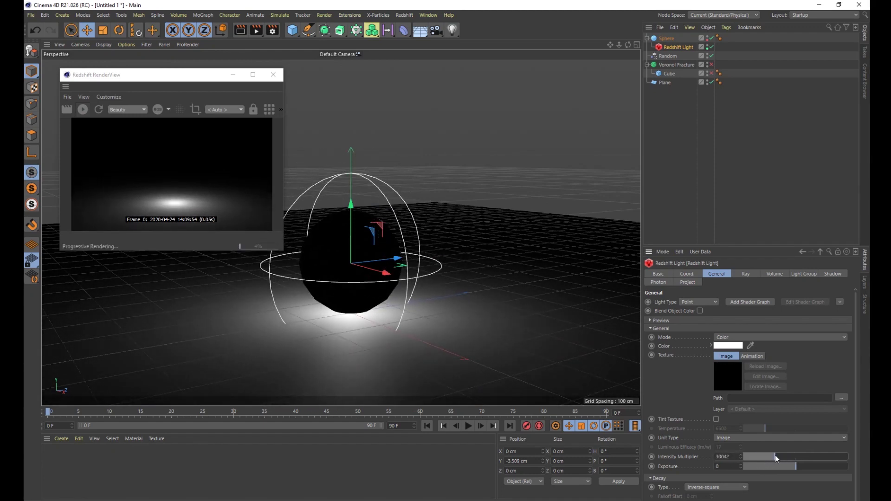
Step: Set the Redshift Light's volume contribution scale to 0.5
click(774, 274)
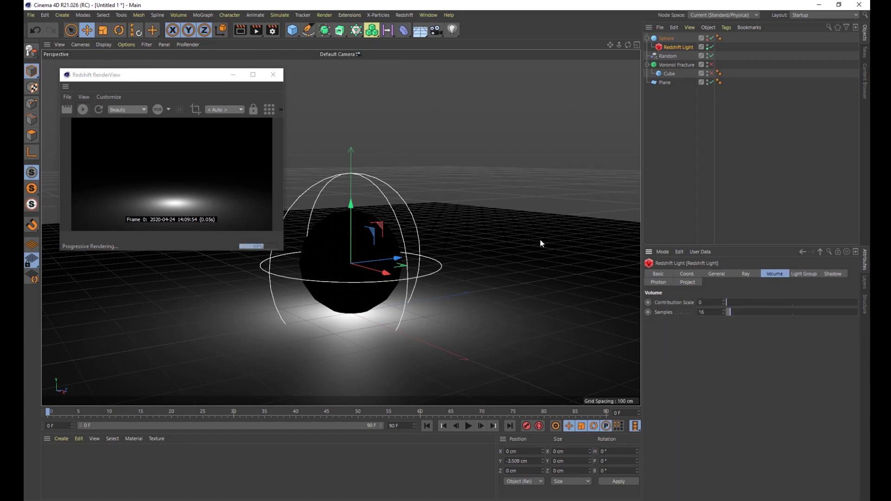
click(713, 301)
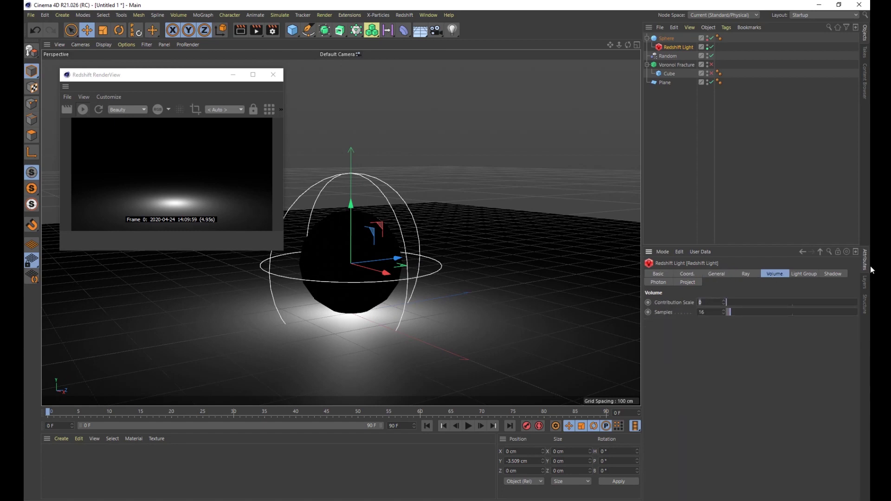
text(.5)
key(Return)
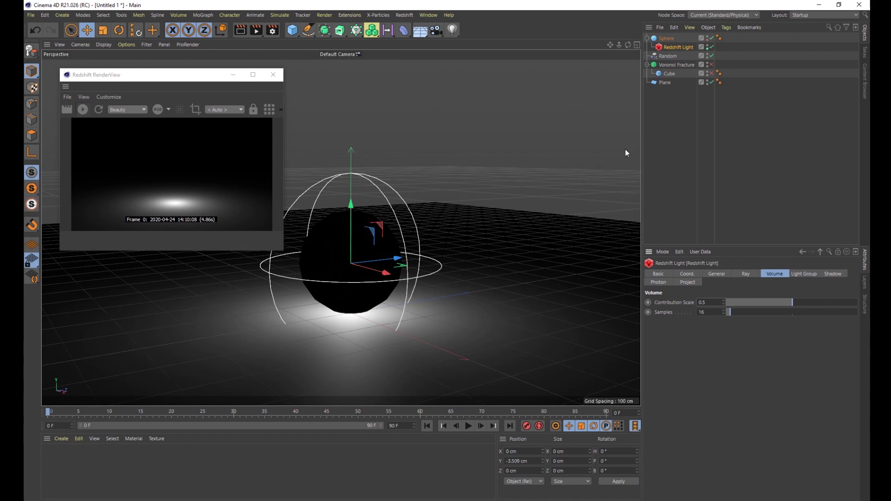
Step: Add a Redshift Environment object to the scene for volume scattering
click(405, 14)
mouse_move(414, 29)
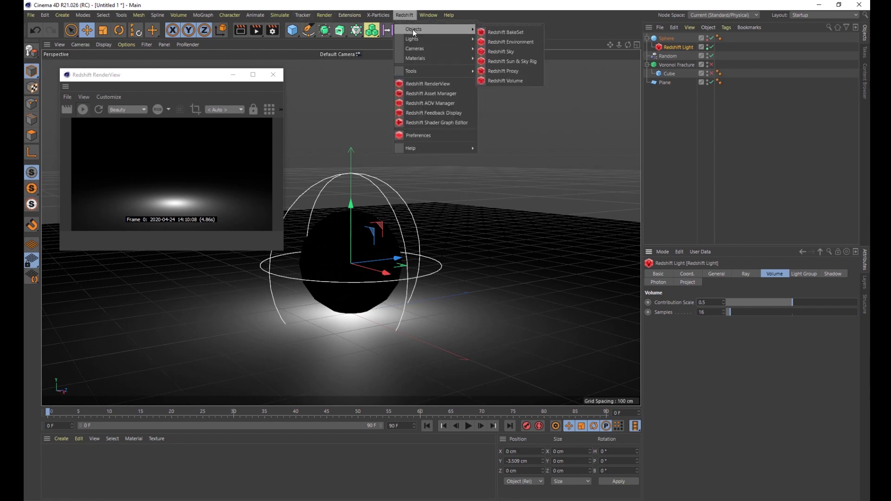
click(520, 42)
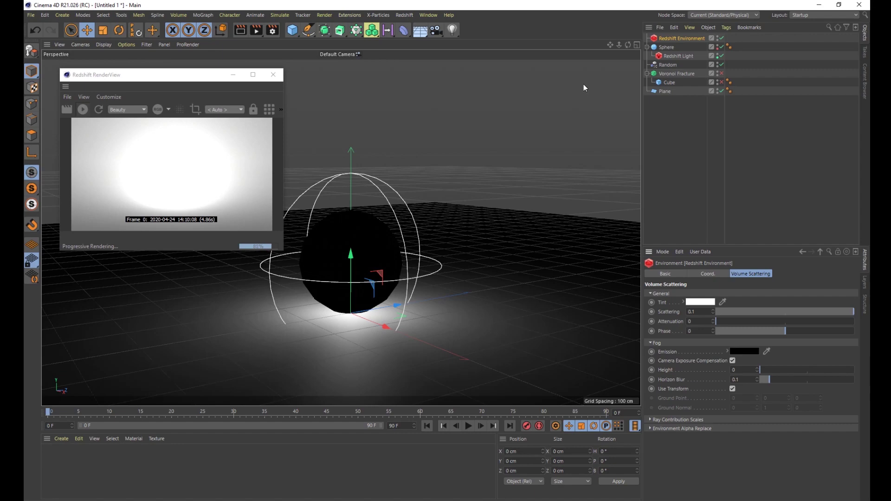
Step: Lower the Redshift Light's intensity multiplier to 4000
click(681, 55)
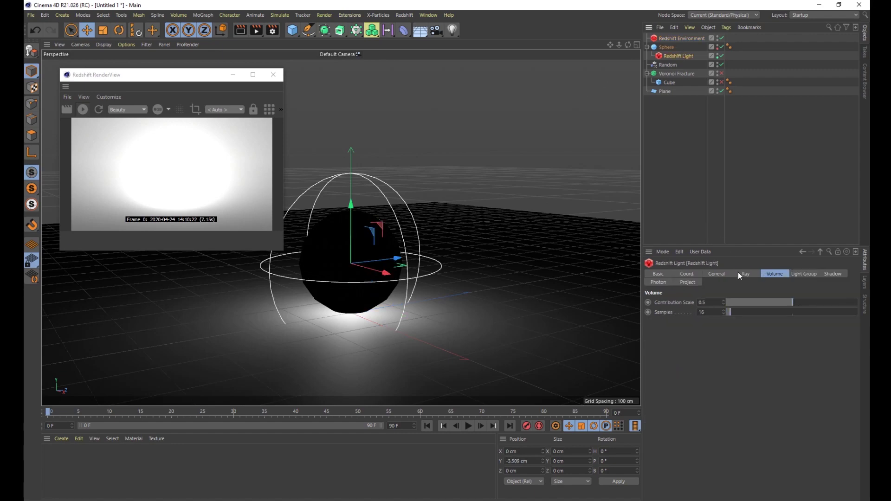
click(717, 274)
drag(772, 458, 749, 458)
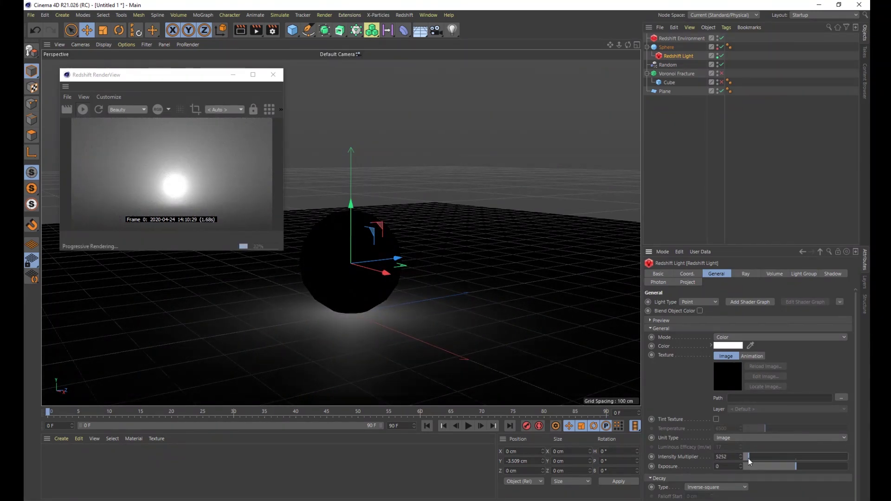
click(725, 457)
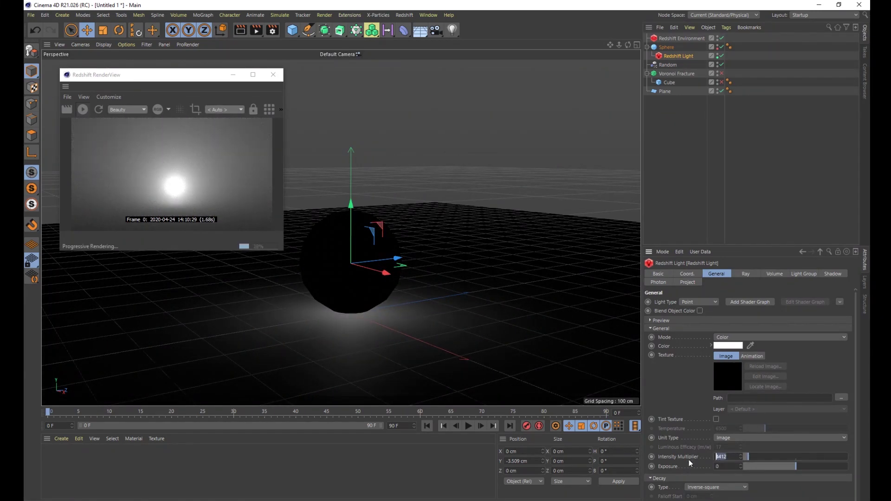
text(4000)
key(Return)
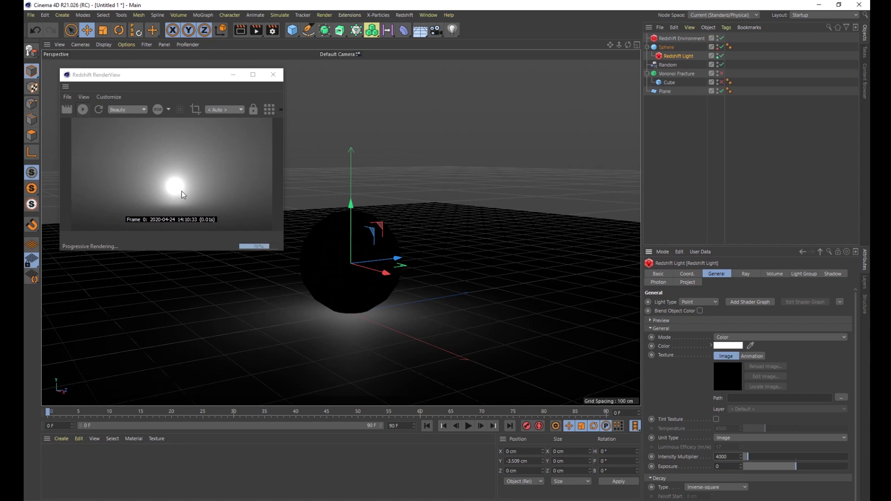
Step: Enable the Voronoi Fracture and its cube again so the cube encloses the light
click(671, 48)
click(673, 56)
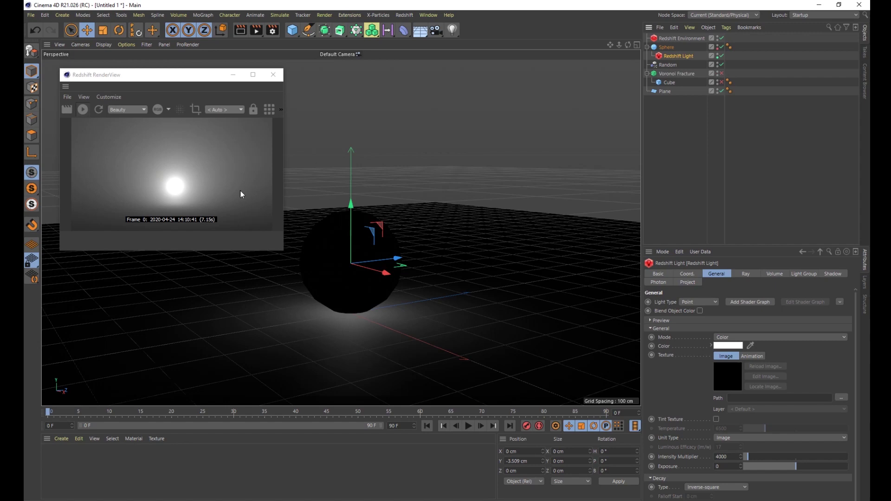
click(722, 73)
click(722, 74)
click(722, 82)
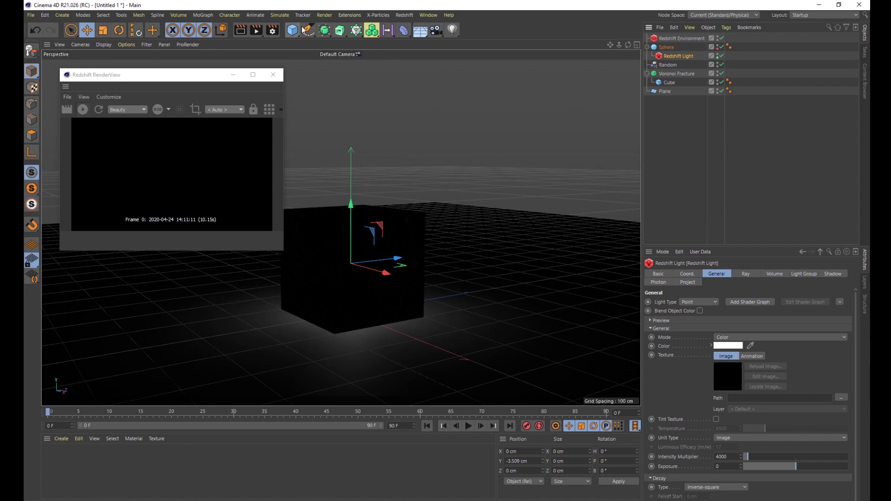
Step: Add a Redshift area light and raise it along Y to about 313 cm, above the cube
click(408, 16)
mouse_move(420, 37)
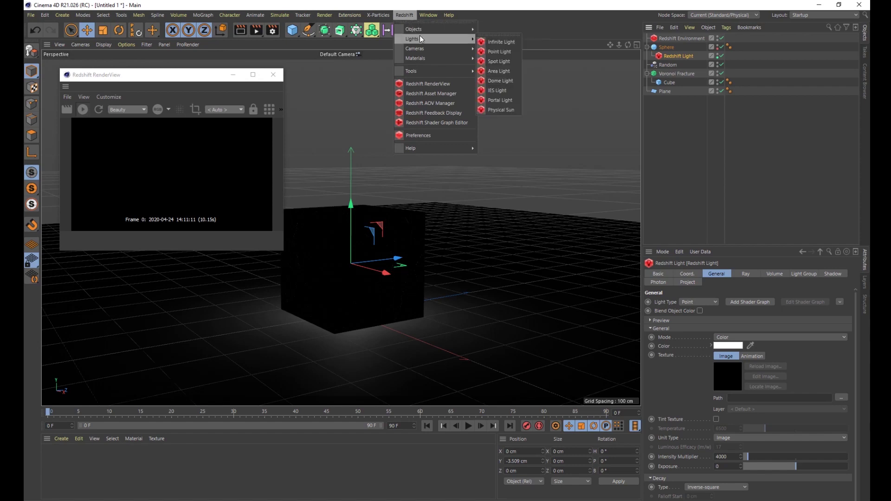
click(495, 70)
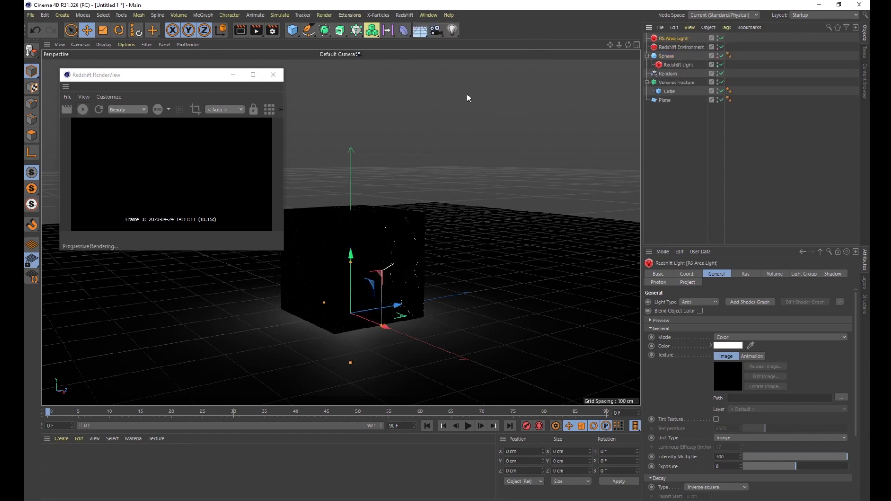
drag(351, 255, 350, 91)
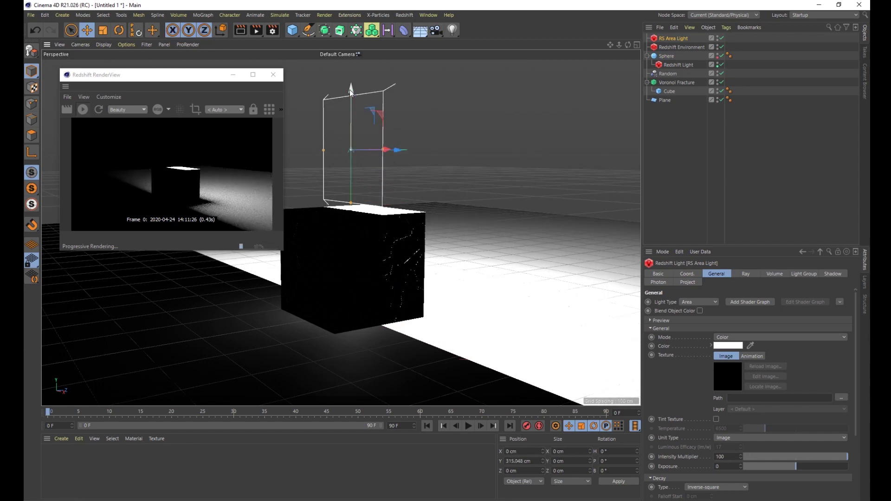
Step: Rotate the area light to -90° pitch so it faces down and raise it to about 489 cm on Y
key(r)
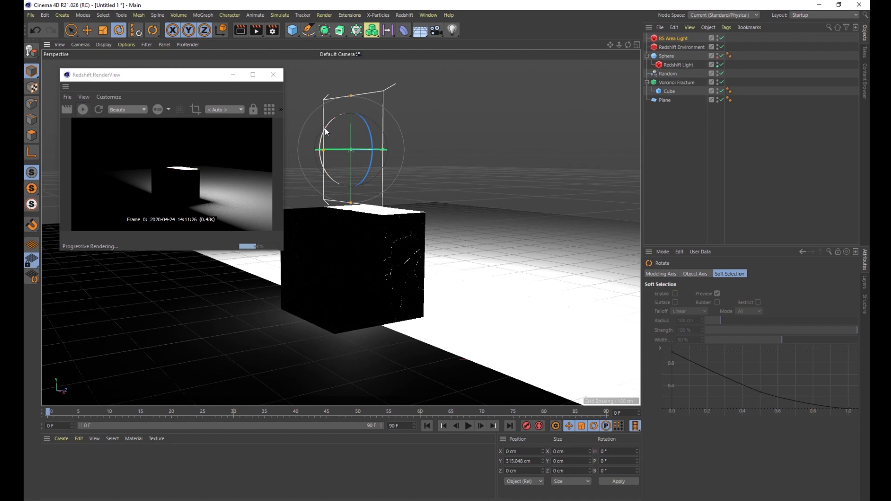
drag(325, 128, 388, 88)
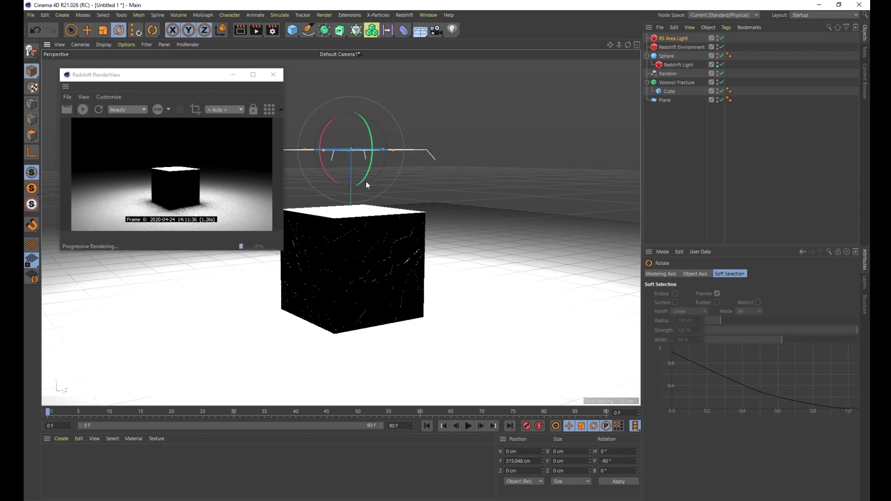
key(e)
drag(351, 204, 356, 116)
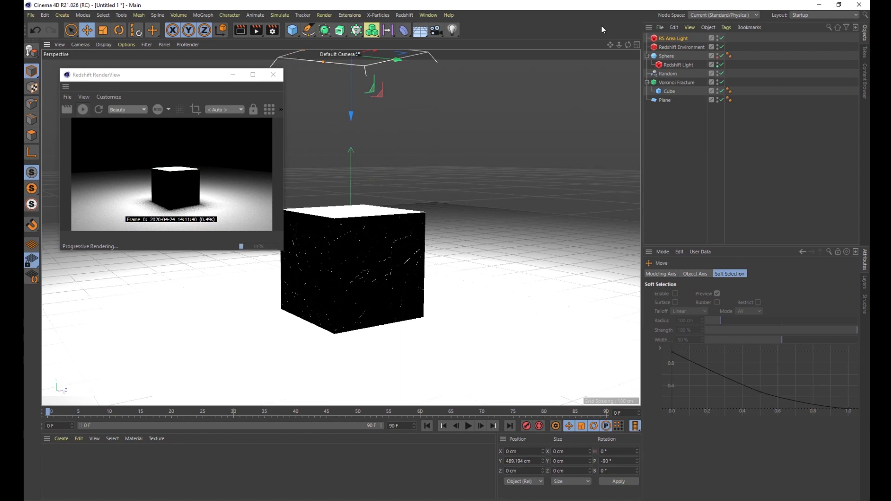
Step: Set the RS Area Light's volume contribution scale to 0.1
click(681, 38)
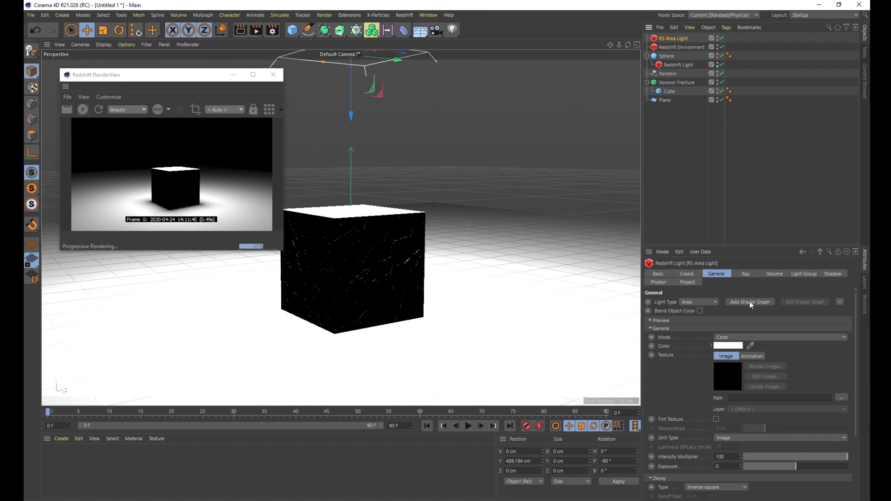
click(777, 274)
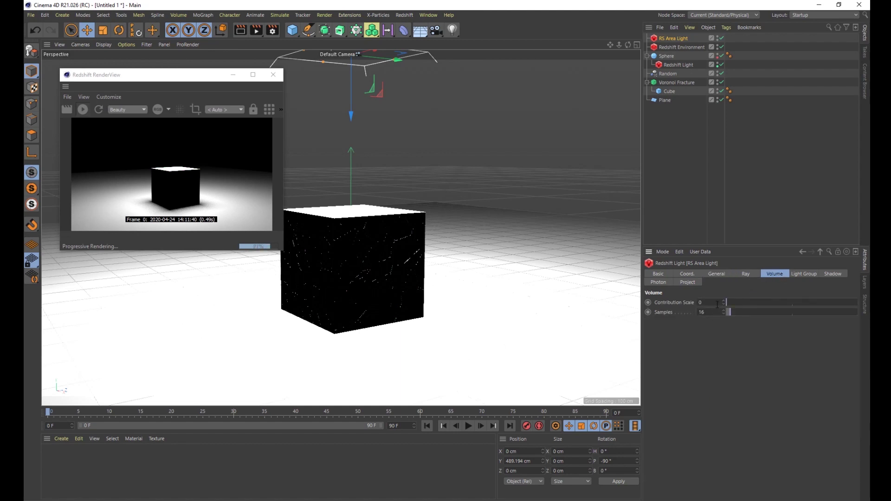
text(.1)
key(Return)
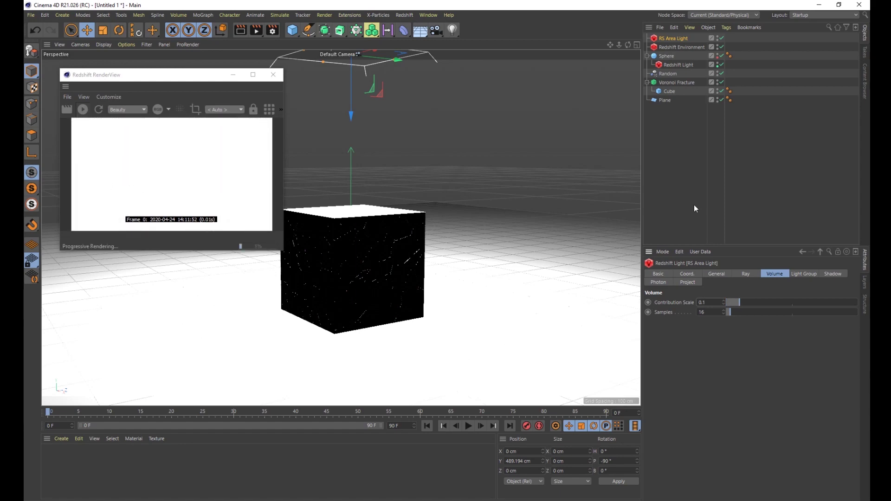
Step: Set the RS Area Light's intensity multiplier to 5 and its volume contribution scale to 0.05
click(723, 276)
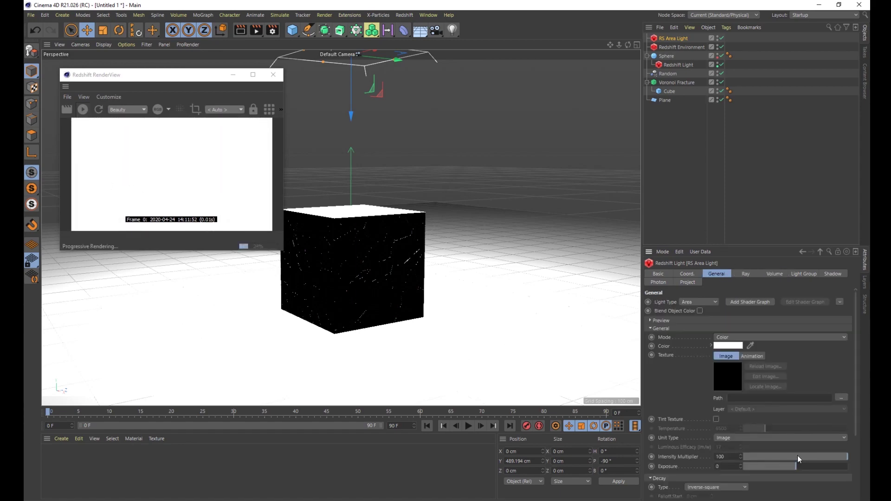
drag(806, 453, 735, 458)
double_click(734, 458)
text(5)
key(Return)
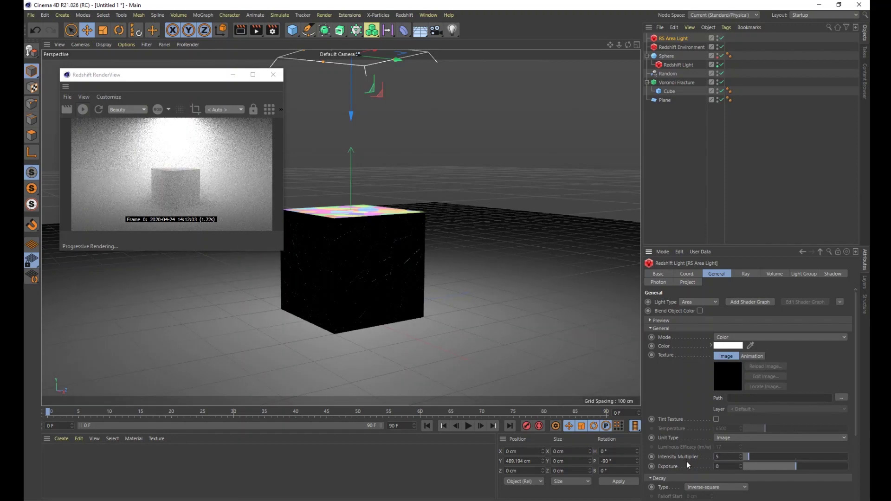
click(783, 274)
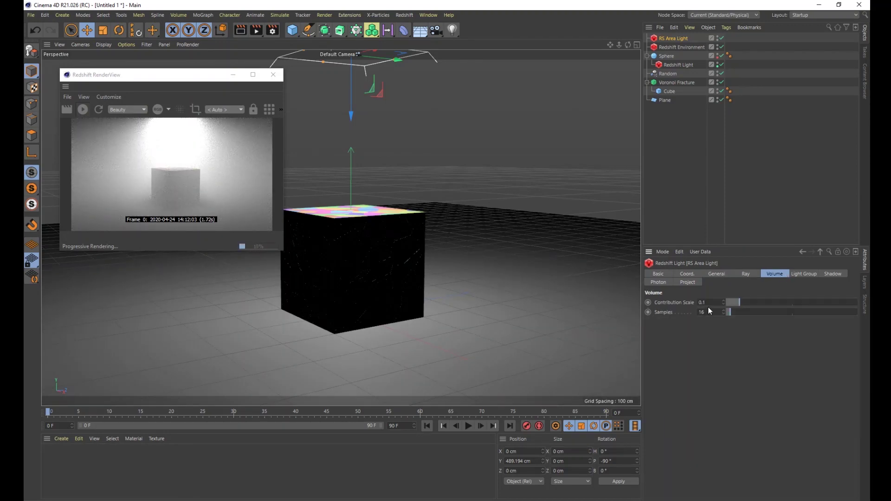
text(0.05)
key(Return)
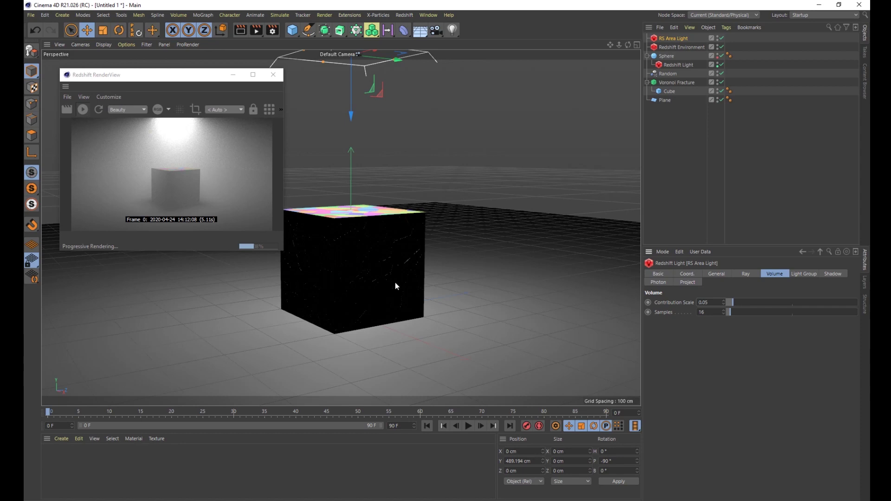
scroll(358, 239, down, 1)
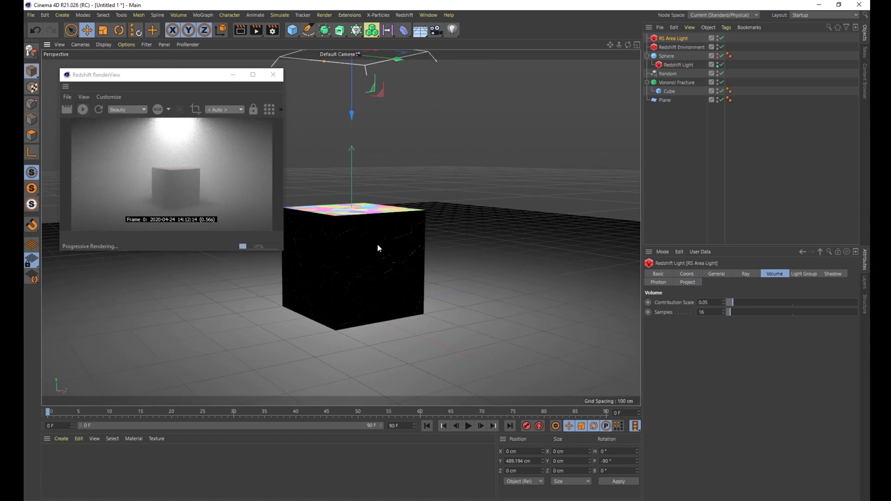
Step: Switch the RS Area Light's color mode to Temperature and set a cool temperature of about 7696
click(717, 274)
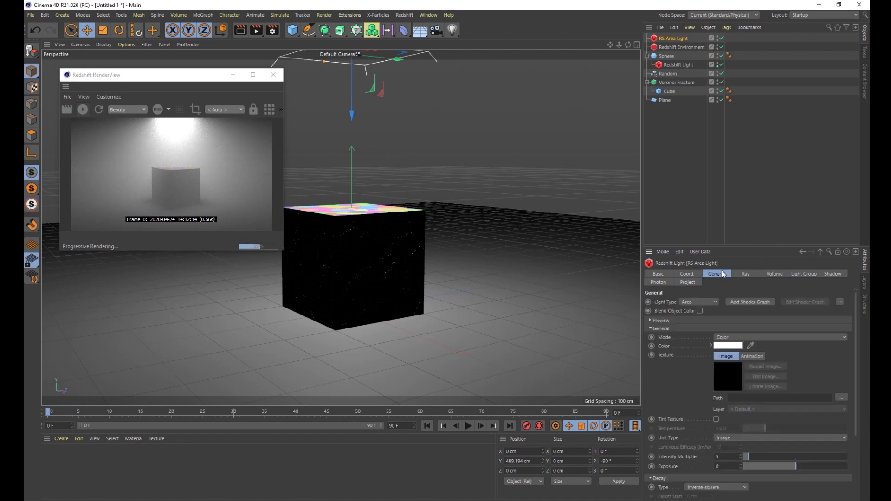
click(735, 338)
click(742, 356)
drag(766, 428, 759, 430)
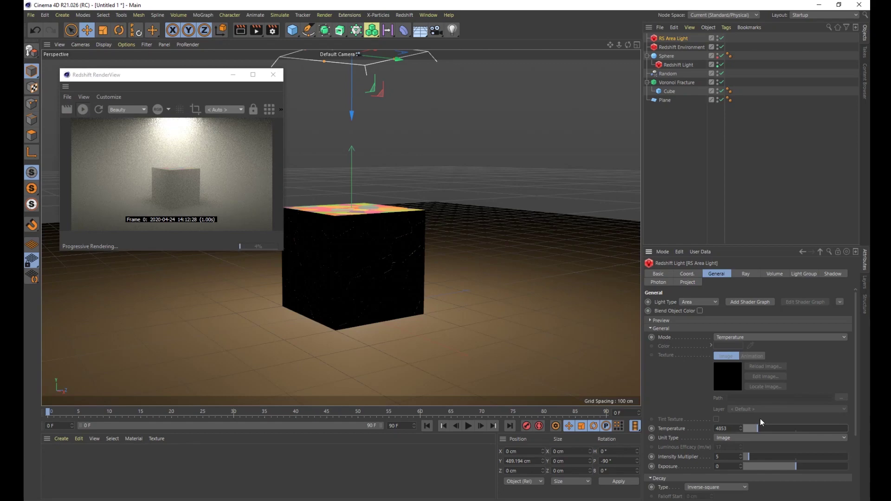
drag(770, 430, 772, 430)
drag(771, 431, 771, 431)
Step: Disable the Voronoi Fracture and its cube, and switch the inner Redshift Light to Temperature mode at about 3285
click(721, 83)
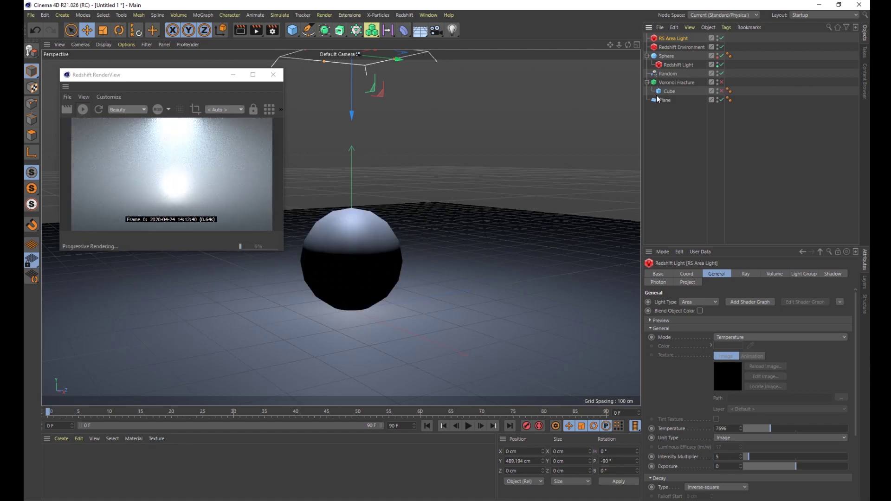
click(686, 64)
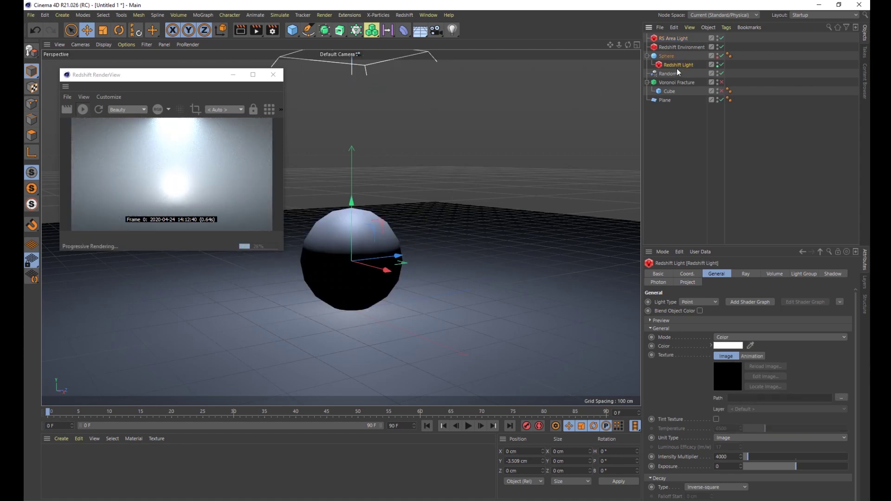
click(735, 337)
click(736, 355)
drag(774, 428, 751, 428)
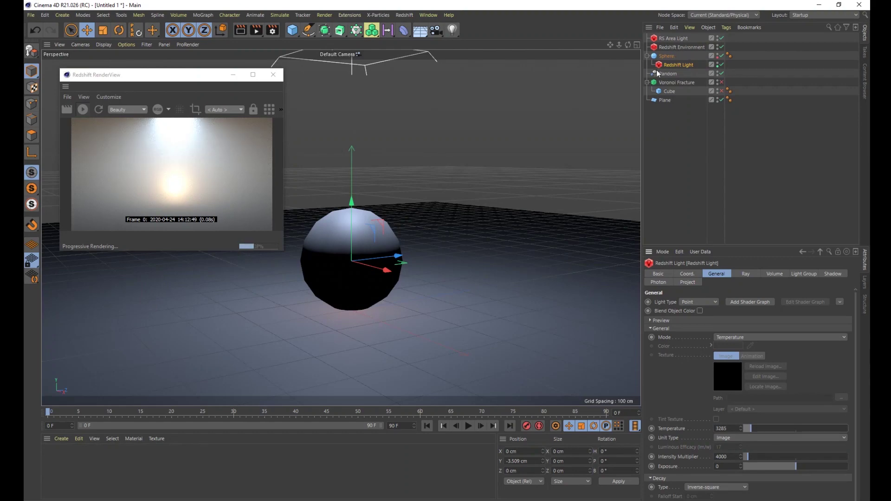
Step: Raise the RS Area Light to about 597 cm on Y and set its volume contribution scale to 0.03
click(677, 38)
drag(353, 108, 339, 51)
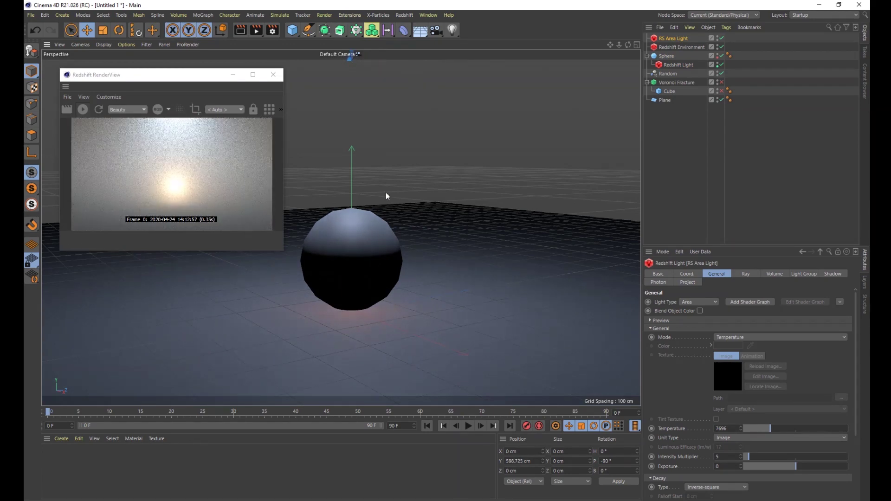
click(775, 274)
drag(717, 302, 679, 302)
text(.03)
key(Return)
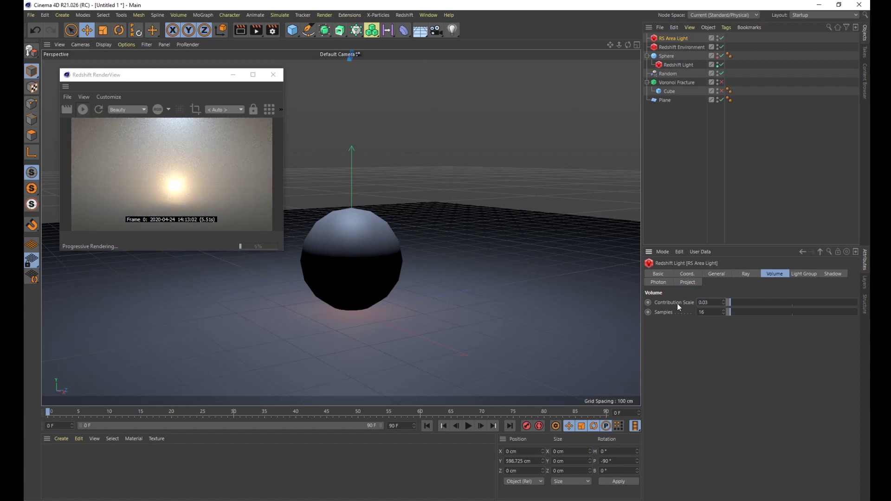
Step: Enable the Voronoi Fracture and its cube again and play the animation to about frame 40
click(722, 82)
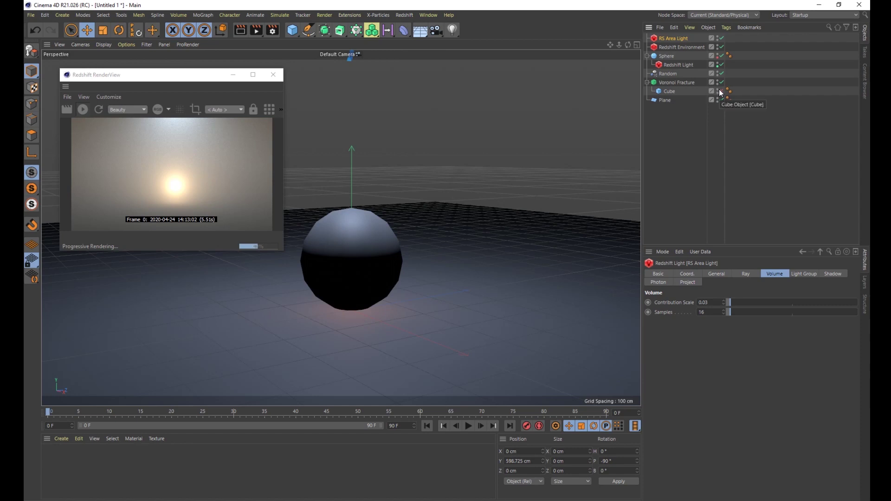
click(722, 92)
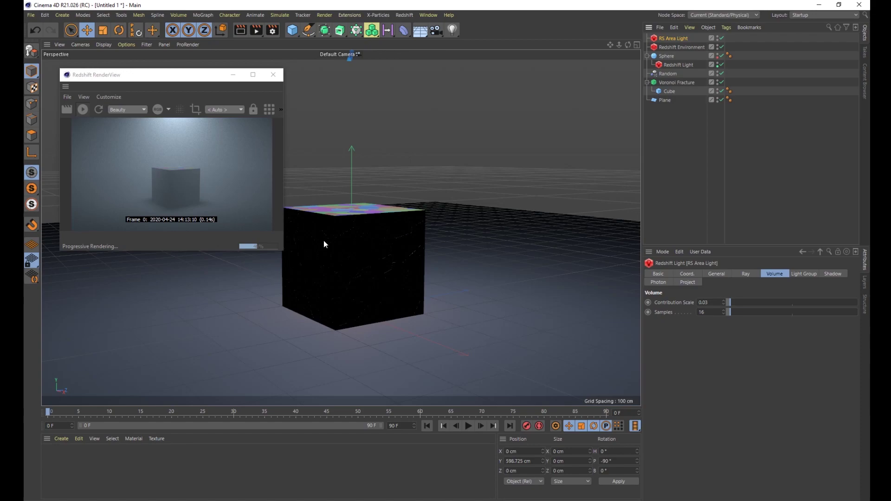
click(468, 427)
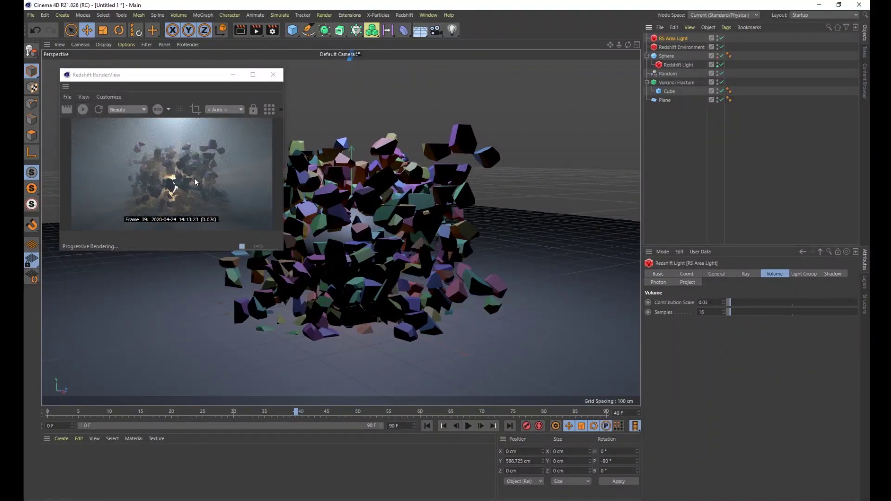
Step: Enlarge the Redshift RenderView window to about twice its size and move it over the middle of the viewport
click(285, 250)
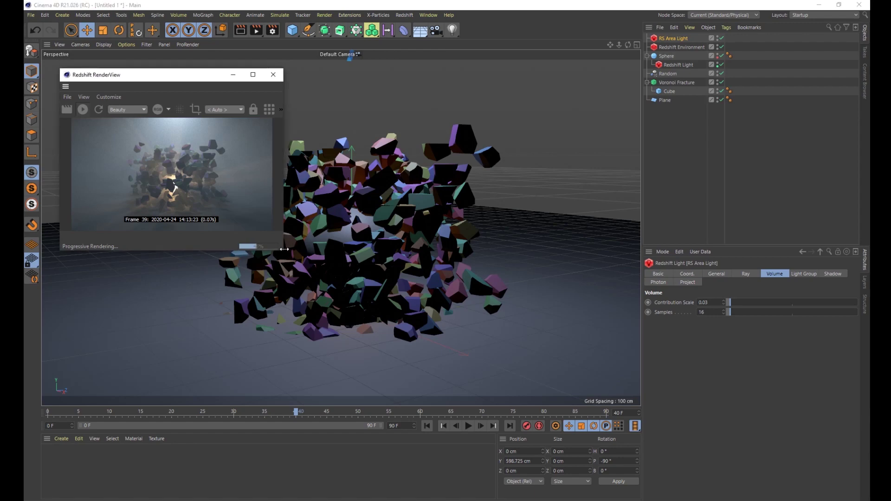
drag(285, 249, 469, 380)
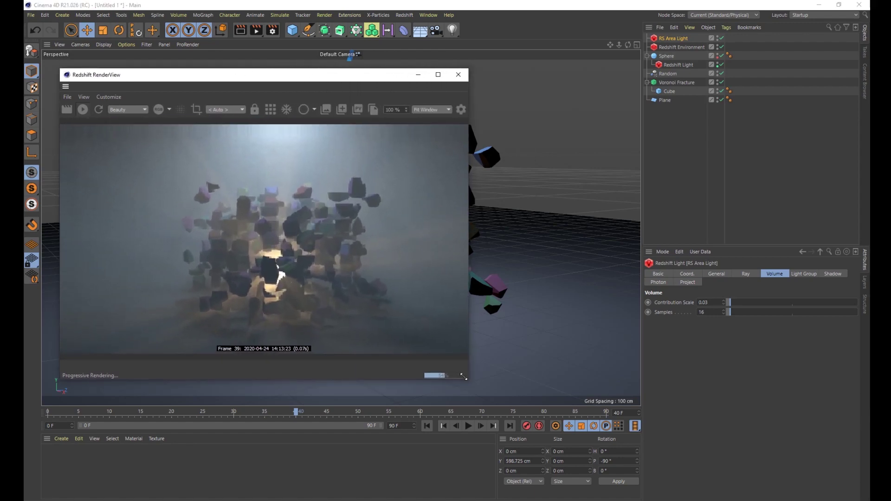
drag(316, 76, 410, 75)
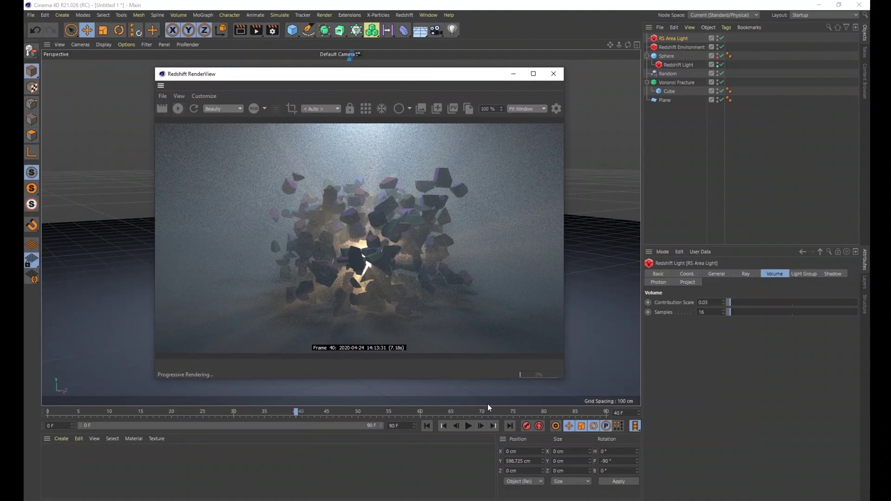
Step: Replay the animation from the first frame to about frame 54 to check the exploding pieces in the render
click(427, 425)
click(469, 425)
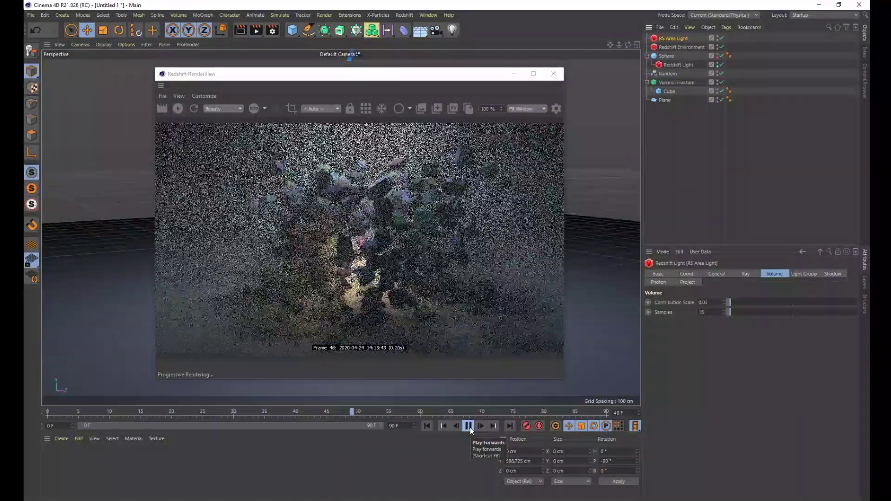
click(469, 426)
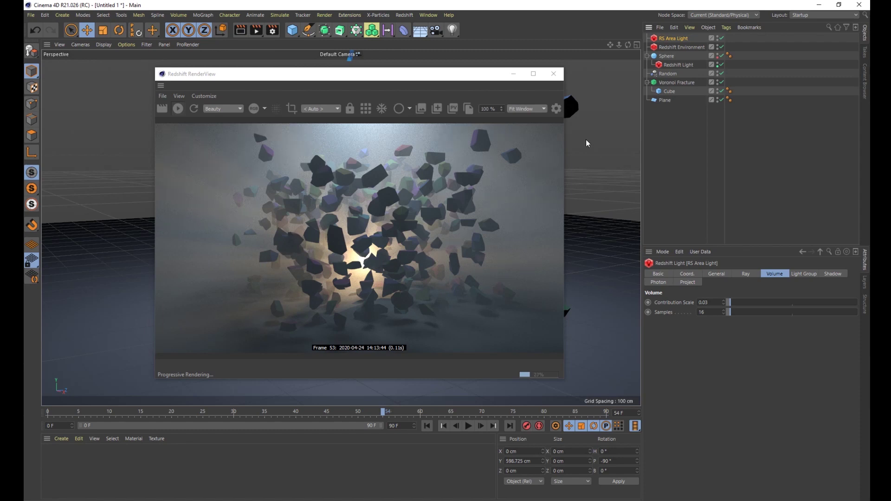
Step: Change the Voronoi Fracture's point generator distribution type to Inverse Normal
click(673, 83)
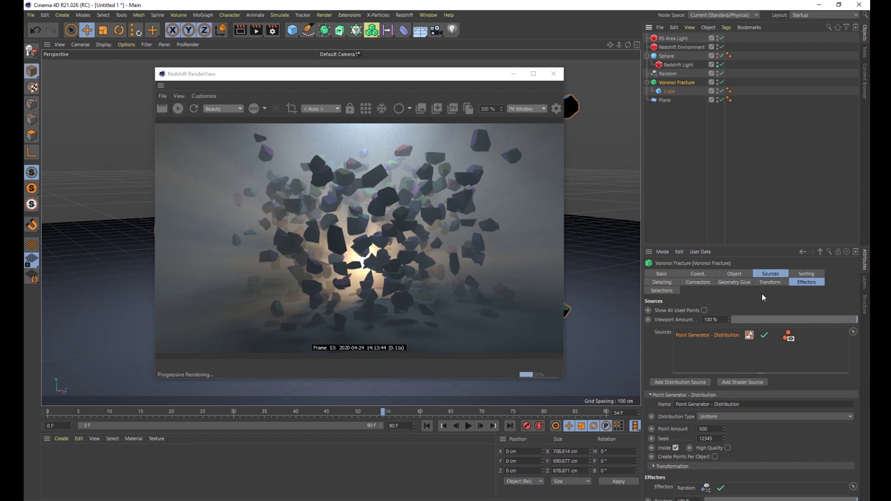
click(771, 275)
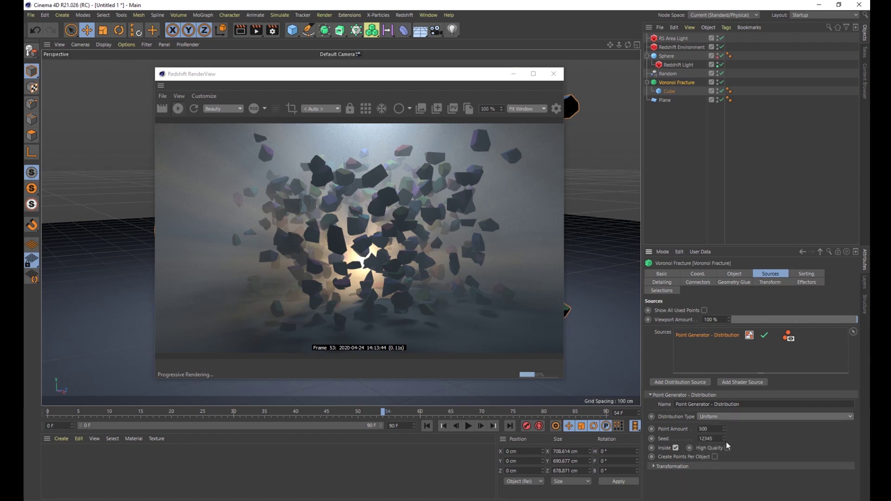
click(727, 445)
Step: Play the animation from the start in stages to about frame 64, examining the new fracture pieces and light rays in the render
click(427, 426)
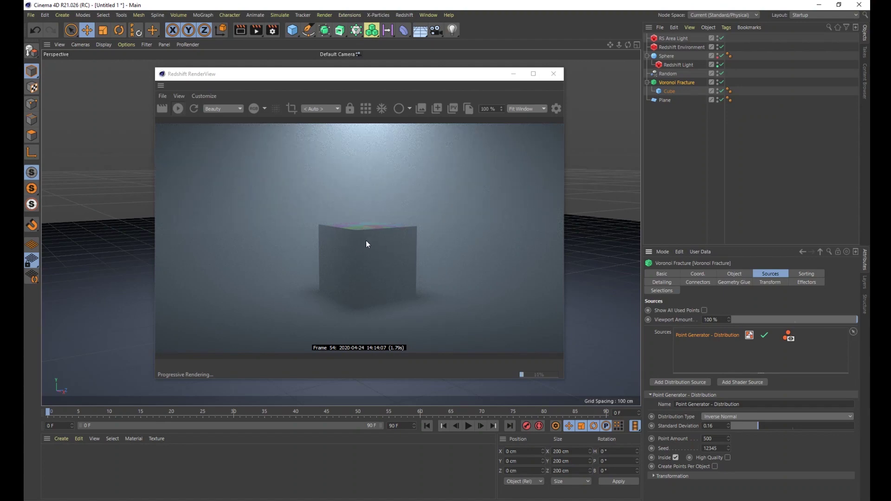
click(470, 428)
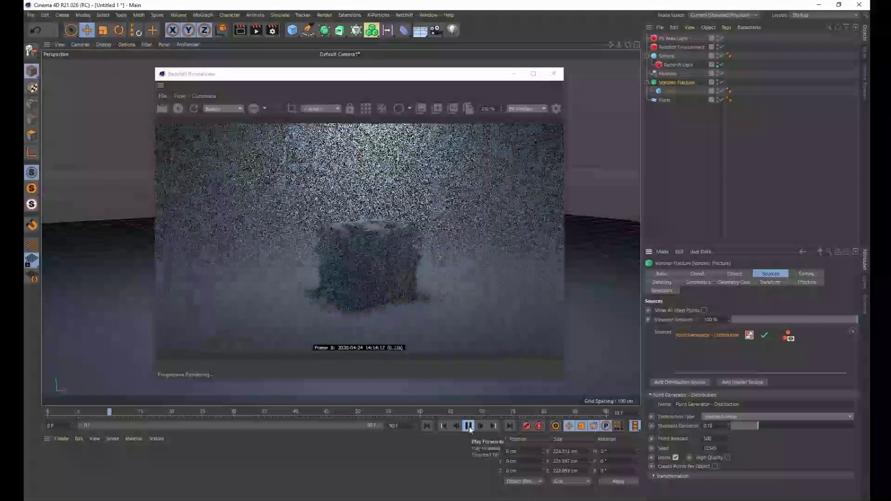
click(469, 427)
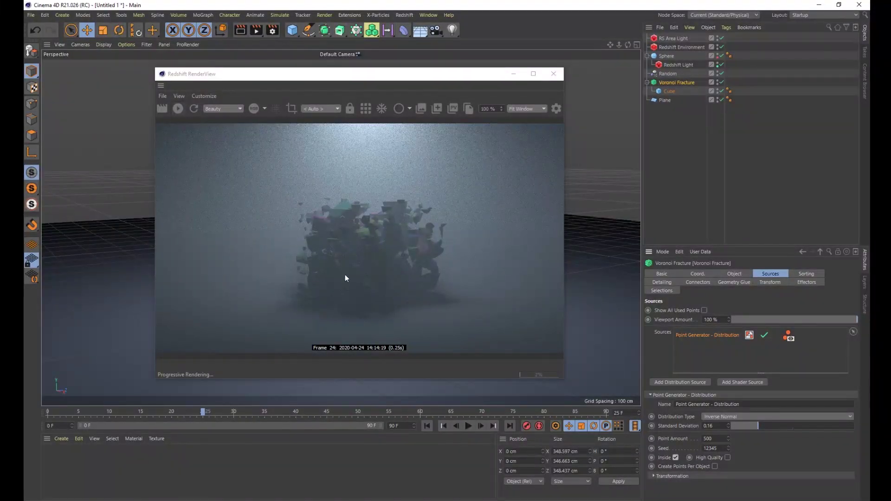
click(469, 427)
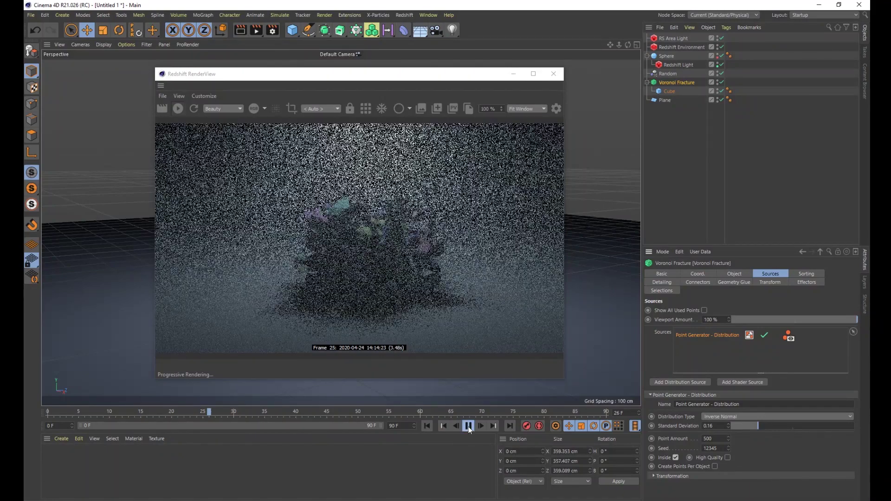
click(469, 428)
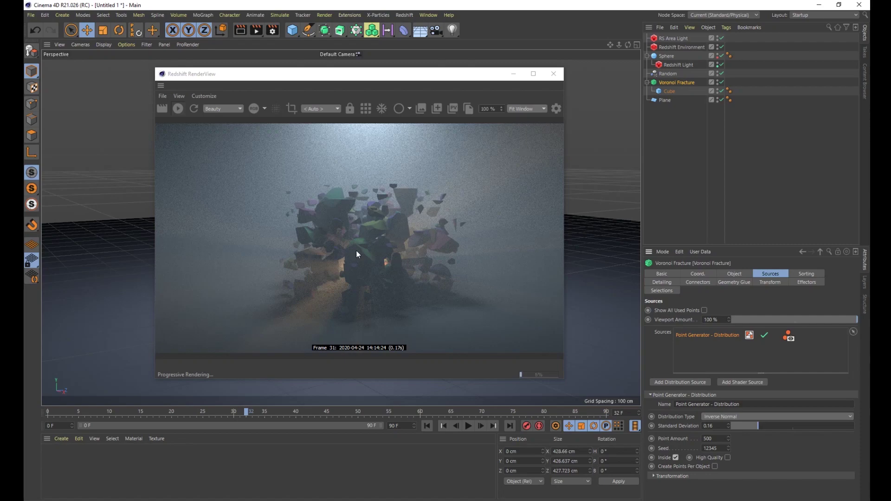
click(472, 428)
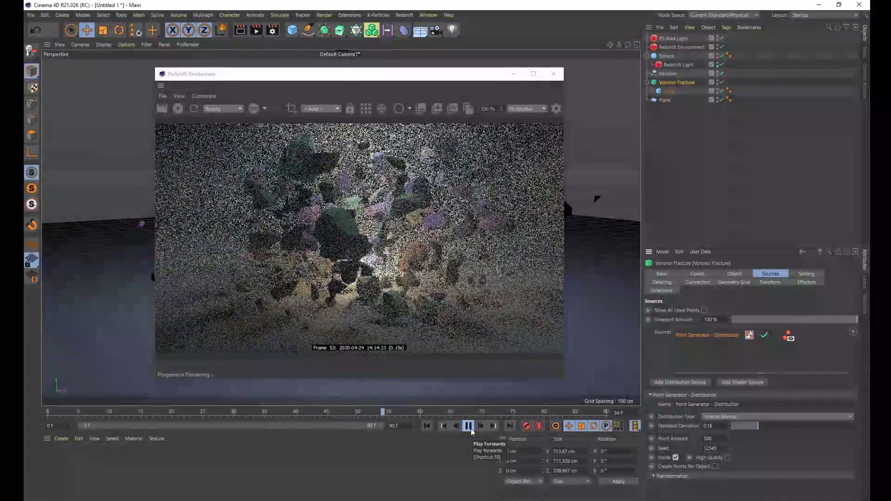
click(467, 424)
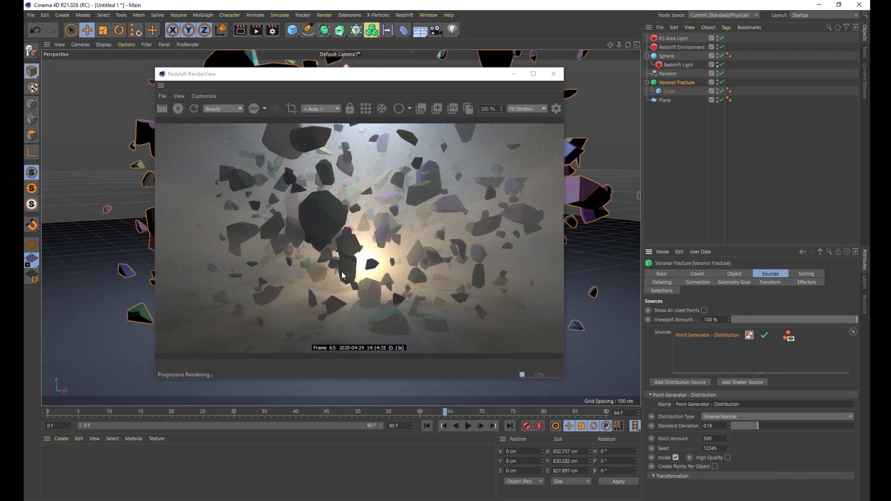
Step: Play the animation on to about frame 85 to check the scattered pieces in the render, and scrub back to frame 3
click(469, 426)
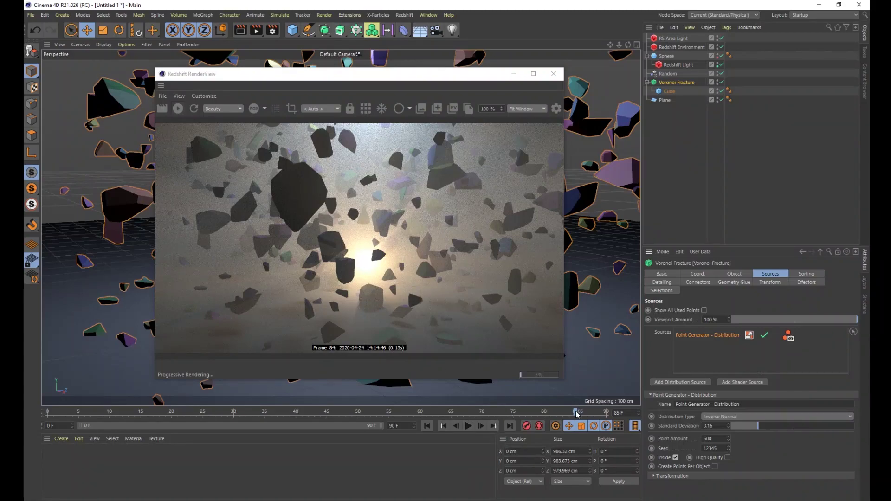
drag(577, 412, 65, 410)
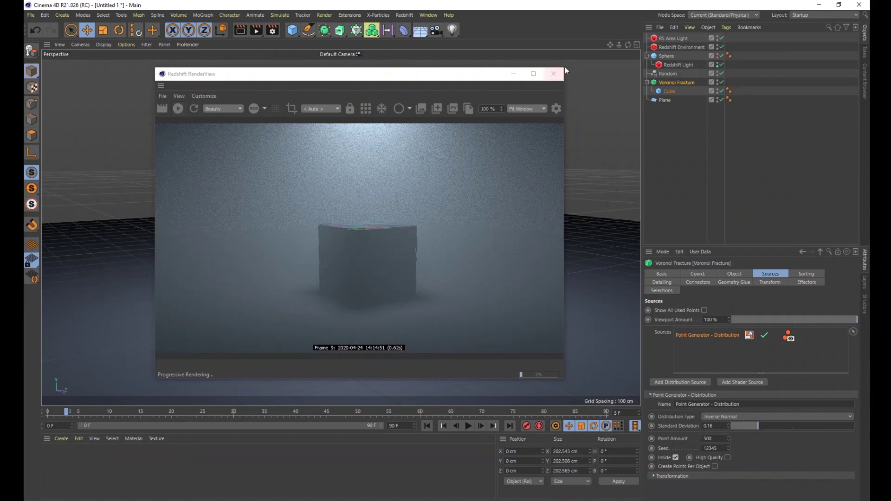
Step: Shrink the Redshift RenderView window to about two-thirds of its width and move it aside to uncover part of the cube in the viewport
drag(561, 379, 435, 310)
drag(325, 73, 236, 74)
alt+drag(465, 222, 502, 218)
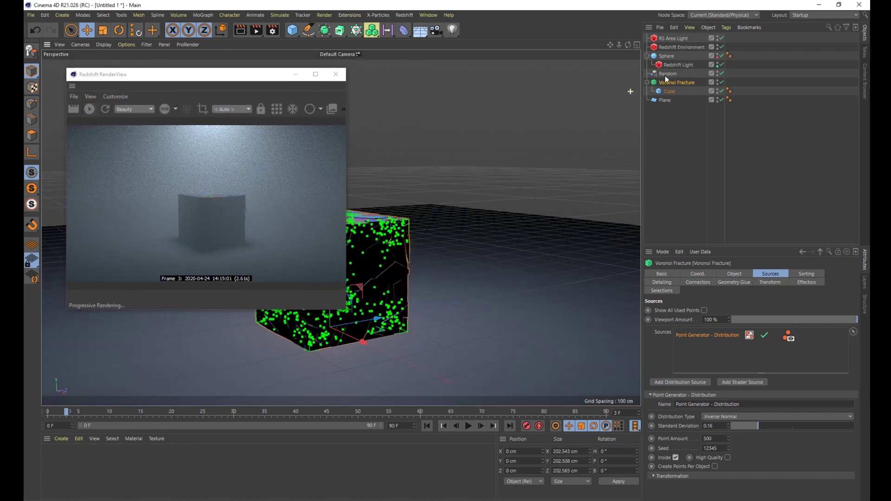
Step: Turn off Colorize Fragments for the Voronoi Fracture
click(734, 274)
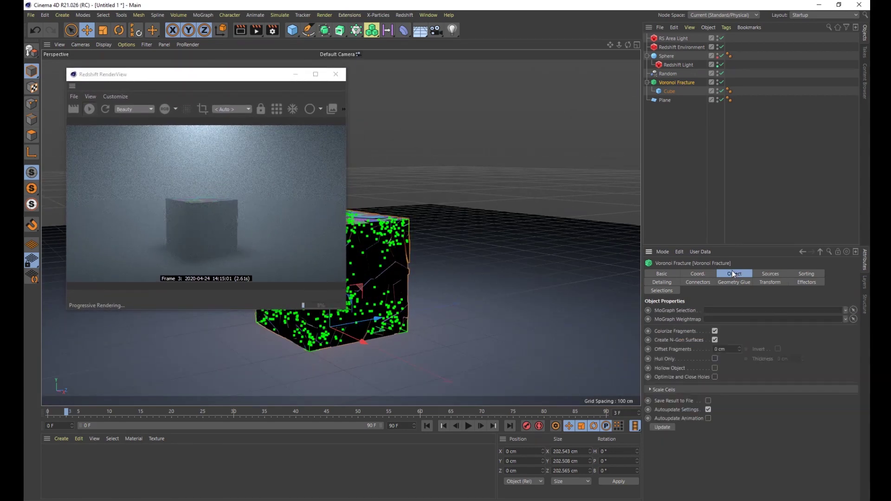
click(715, 331)
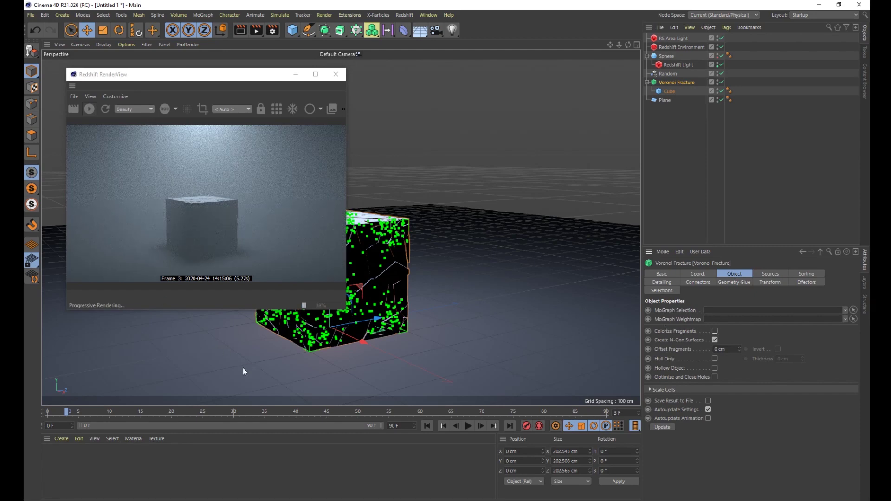
Step: Create a Redshift RS Material and apply it to the Cube inside the Voronoi Fracture
click(66, 441)
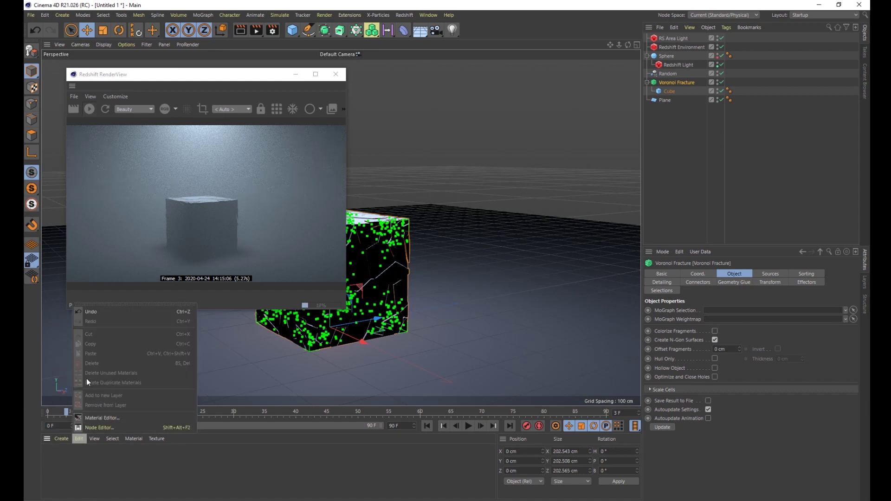
click(59, 437)
click(59, 439)
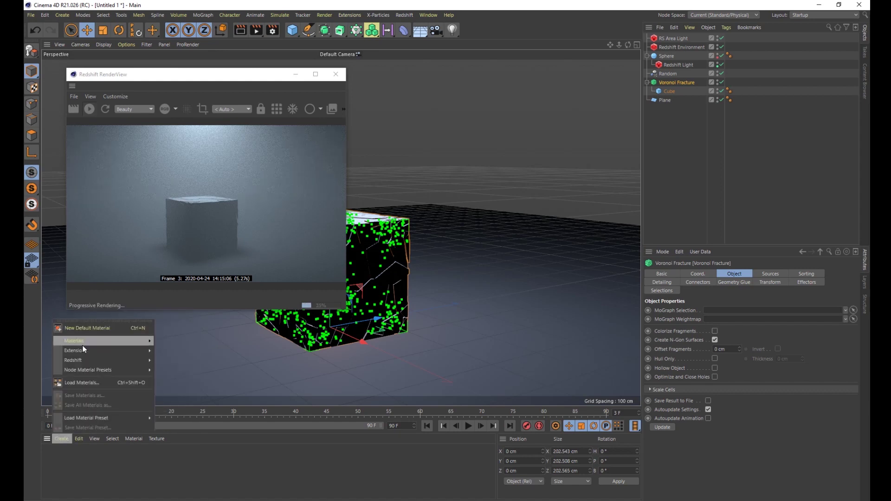
mouse_move(84, 342)
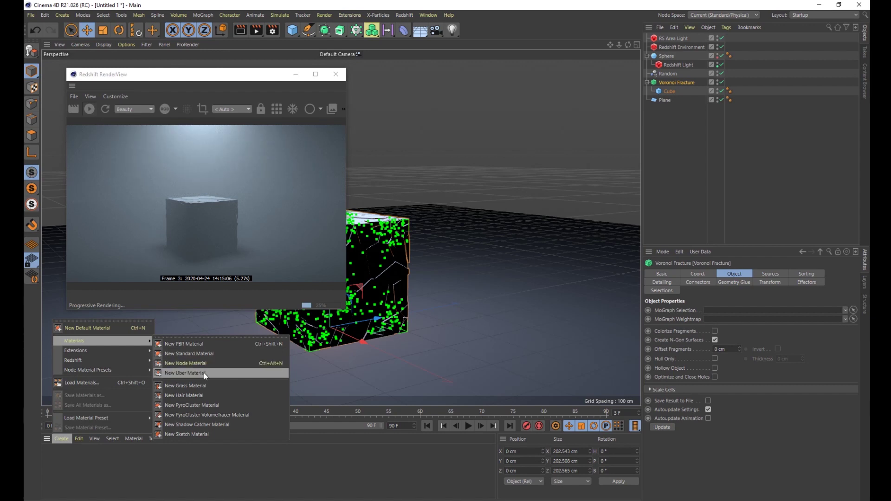
mouse_move(109, 362)
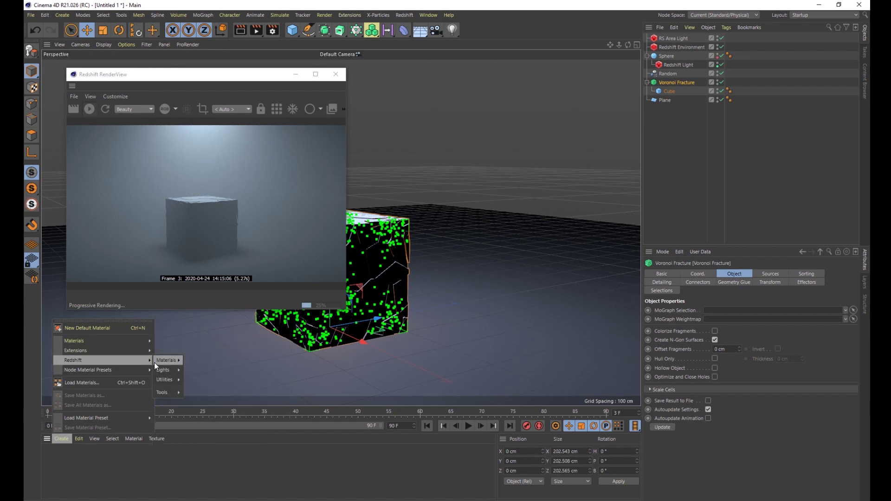
mouse_move(165, 361)
click(201, 361)
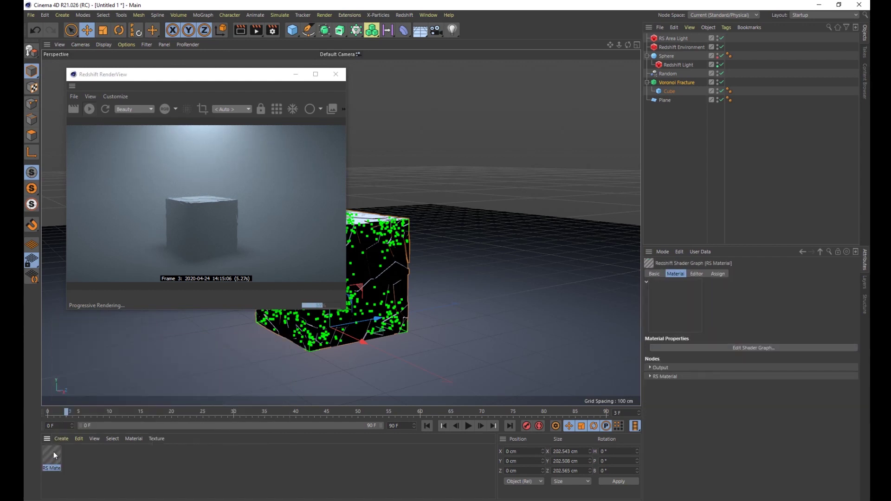
drag(250, 377, 673, 91)
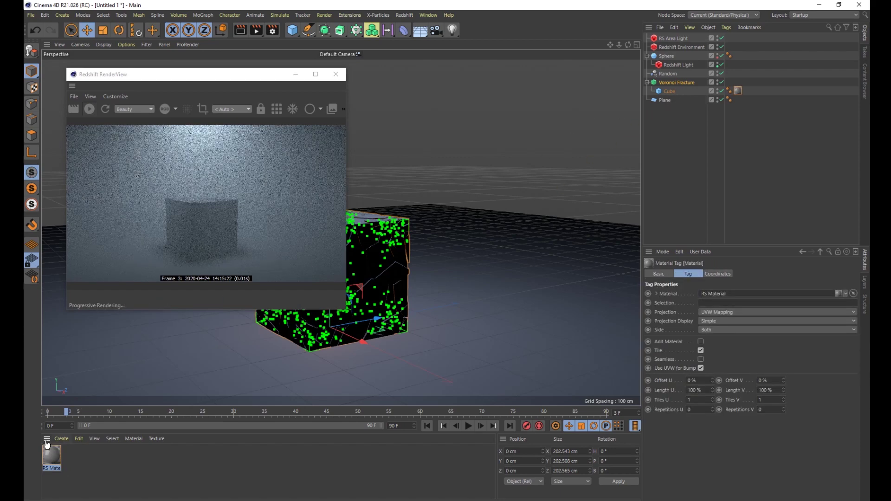
Step: Try the Iron preset on the RS Material in its shader graph, settle on Lead, and close the graph
click(53, 458)
double_click(54, 459)
drag(248, 55, 420, 79)
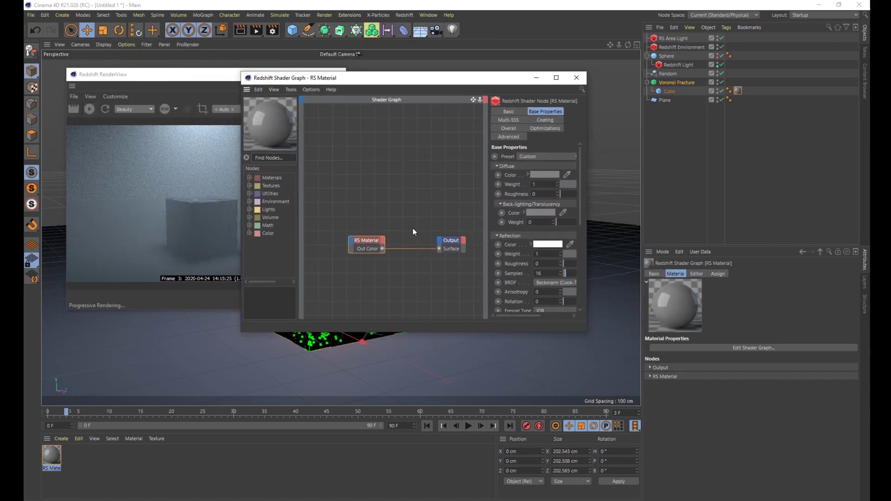
drag(471, 84, 404, 72)
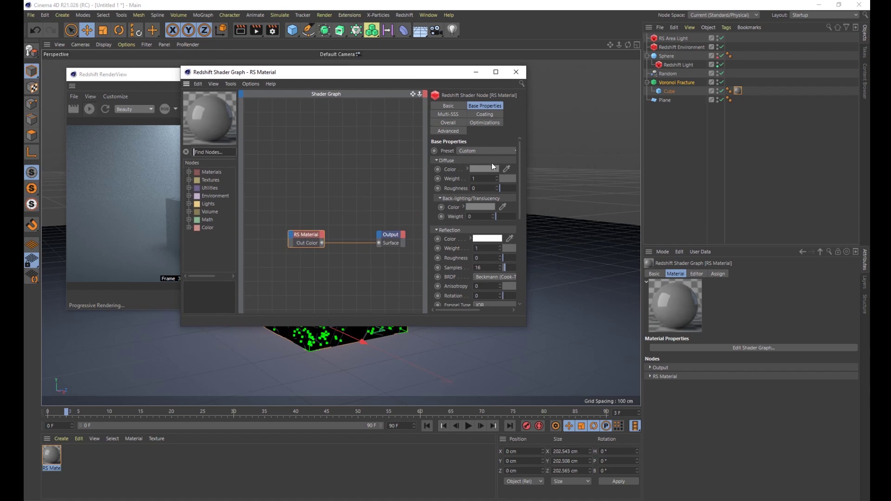
click(487, 151)
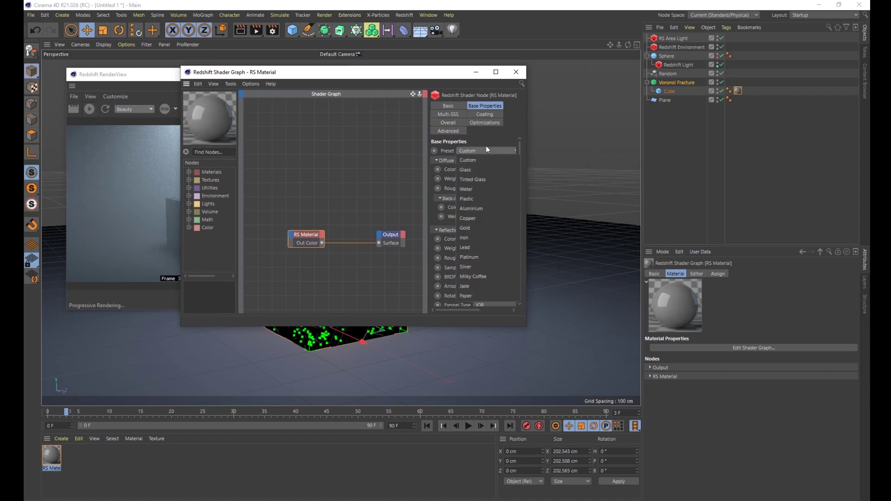
click(475, 238)
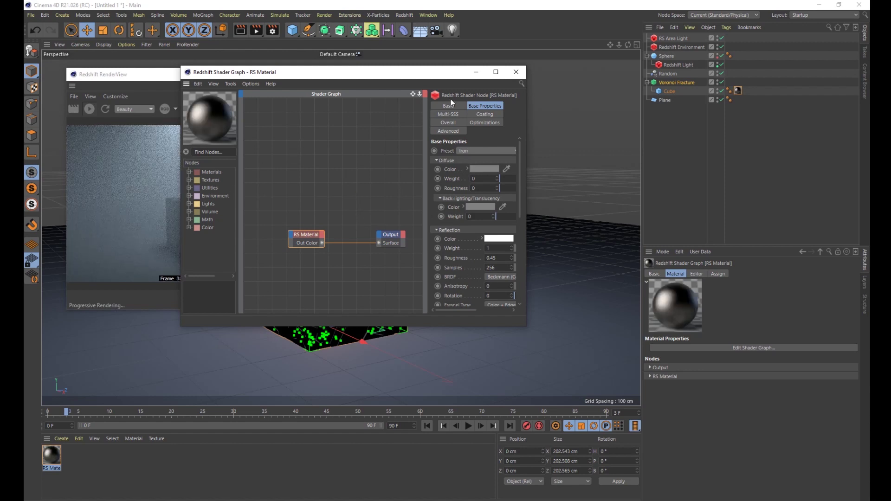
click(466, 149)
click(474, 248)
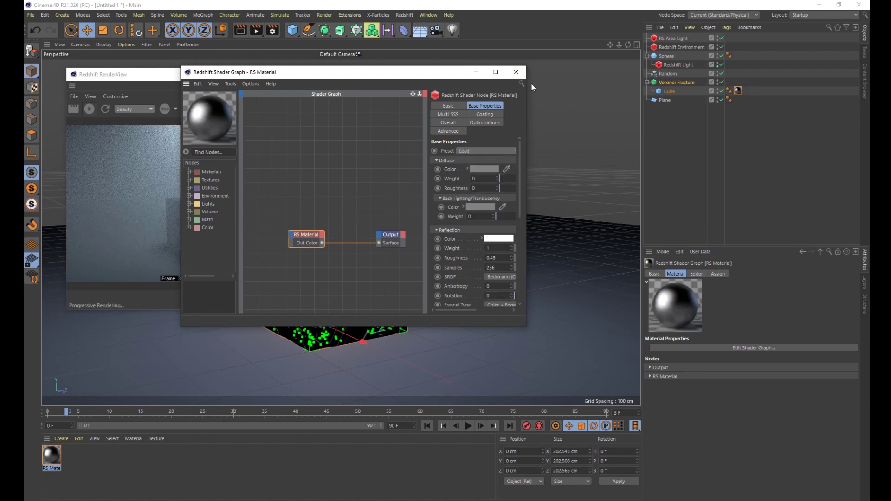
click(516, 72)
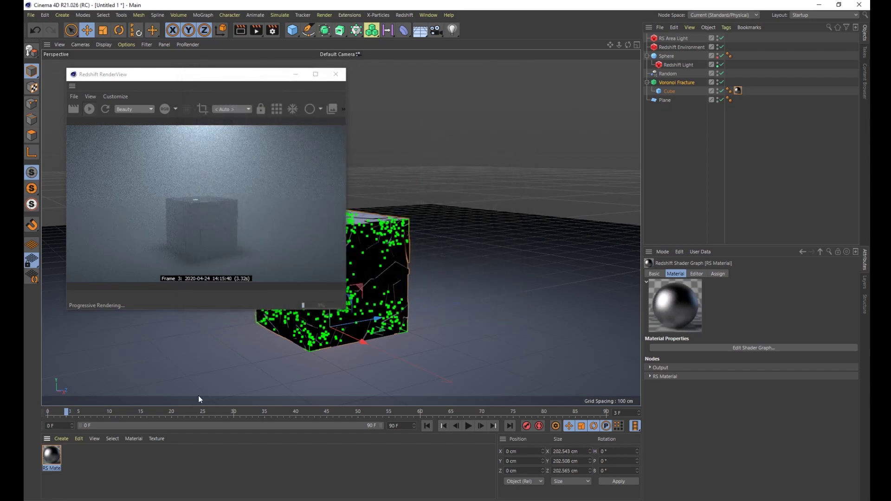
Step: Scrub the timeline to frame 58 and enlarge the Redshift RenderView window over the middle of the viewport
drag(70, 416, 371, 414)
click(408, 412)
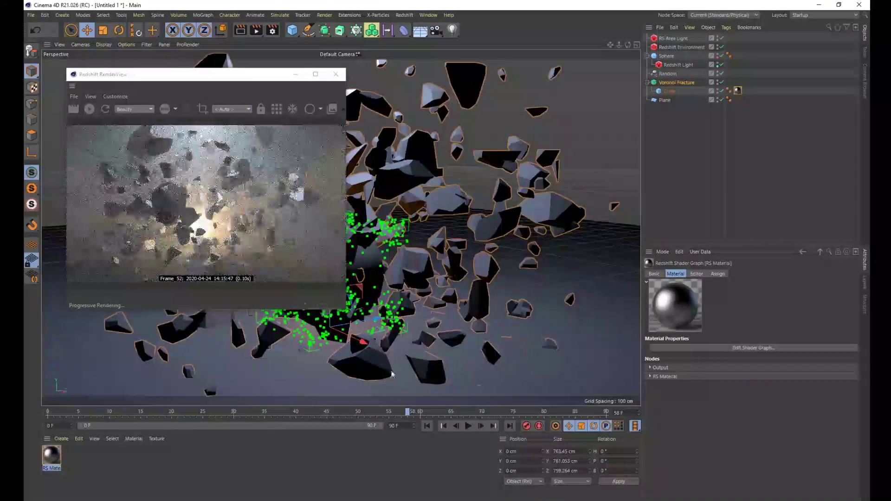
drag(344, 308, 503, 392)
drag(337, 77, 463, 78)
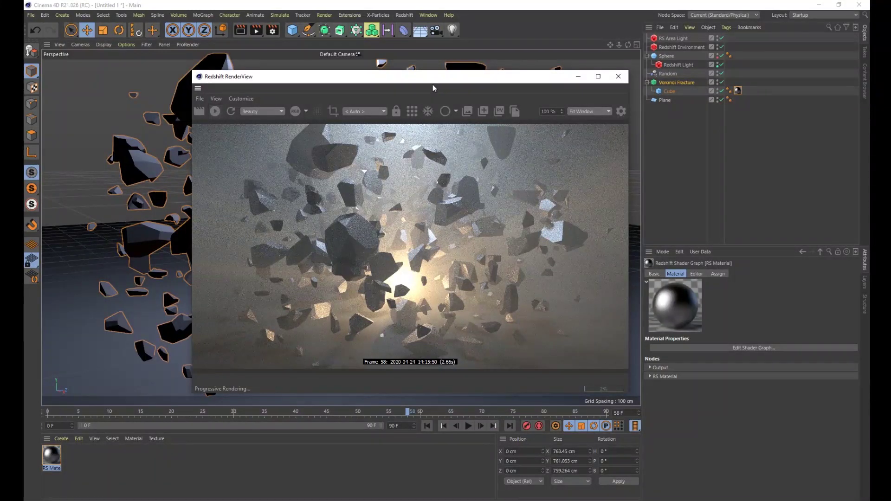
drag(431, 80, 407, 76)
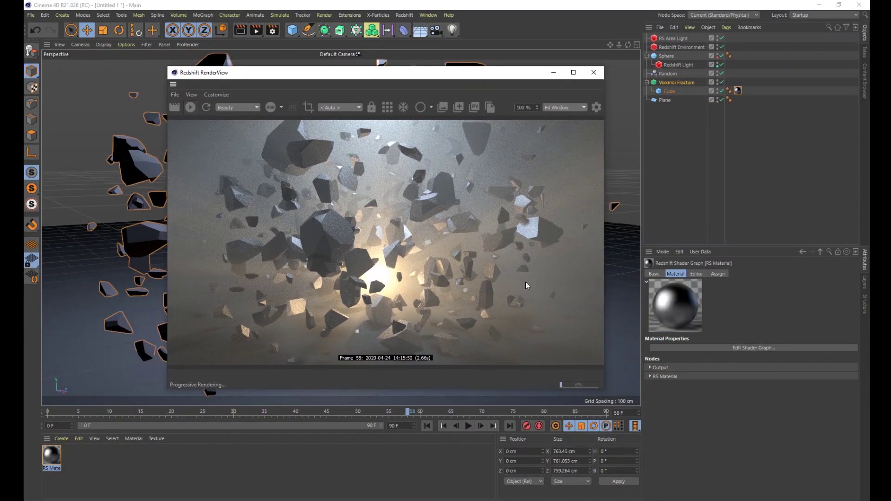
Step: Replay the animation from the start in stages to frame 64, examining the metallic pieces and light rays in the render
drag(409, 414, 35, 414)
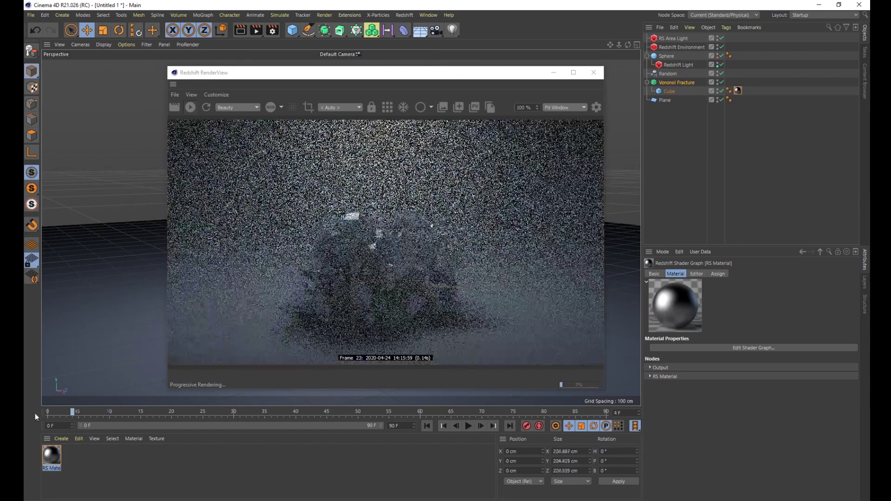
click(472, 427)
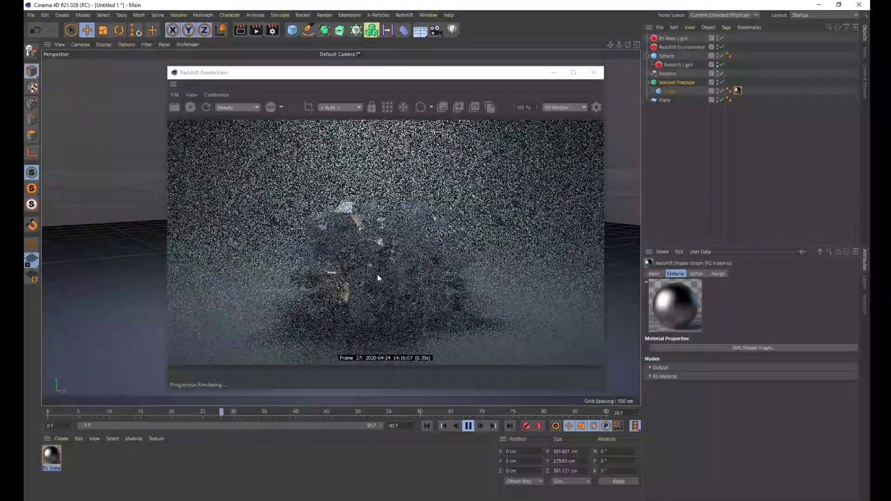
click(469, 426)
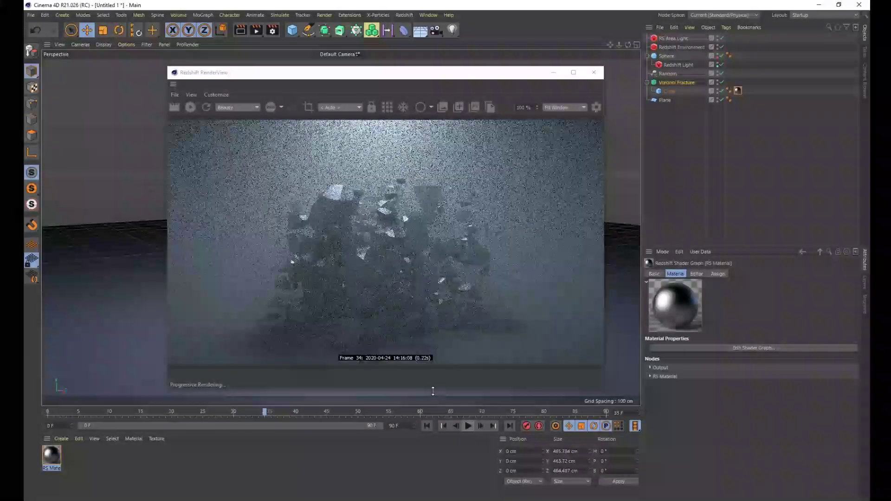
click(469, 427)
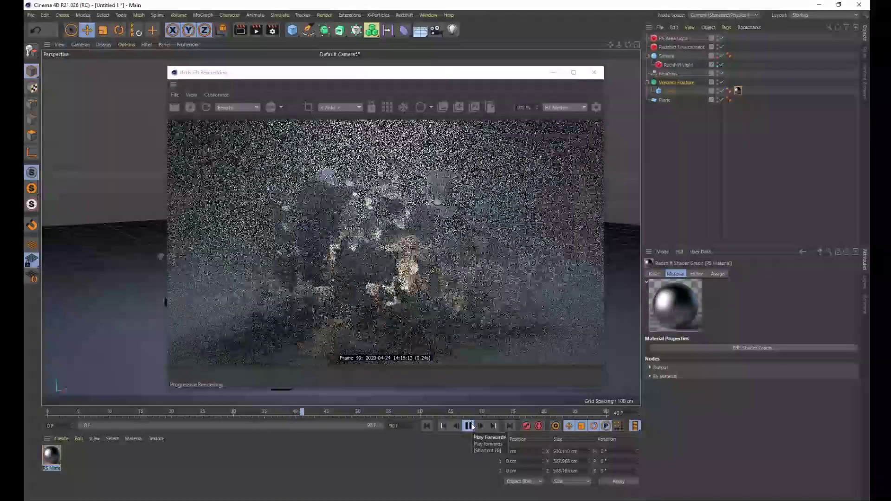
click(470, 427)
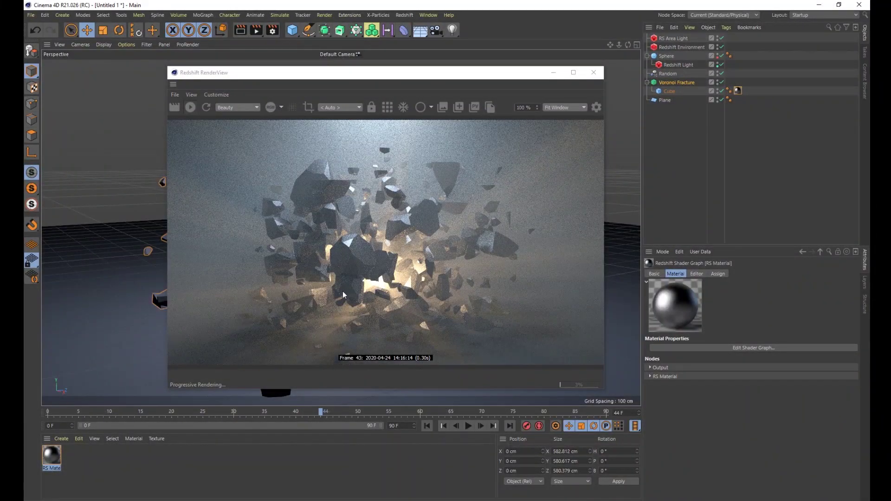
click(469, 426)
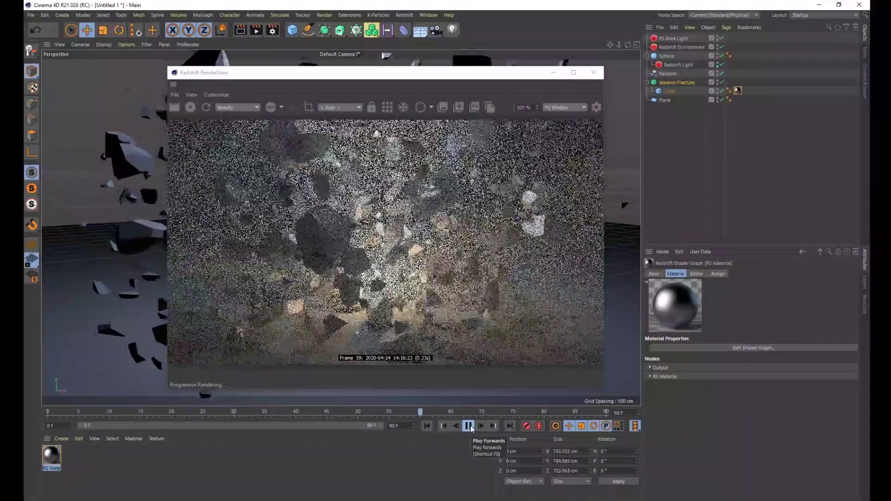
click(469, 426)
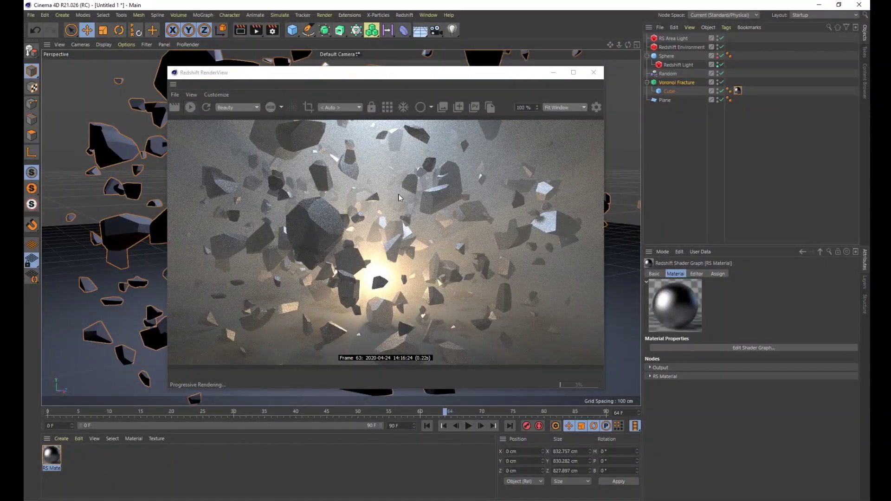
Step: Set the volume samples of the Redshift Light inside the Sphere to 512
click(683, 138)
drag(484, 76, 345, 70)
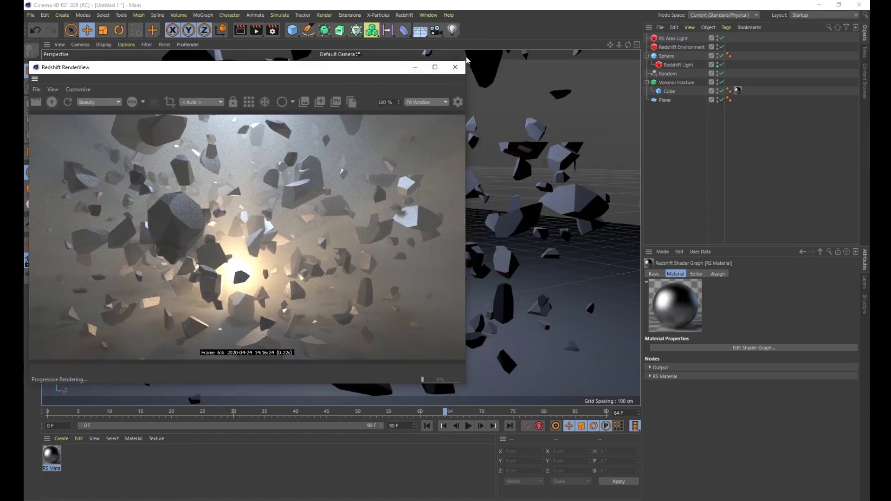
click(681, 65)
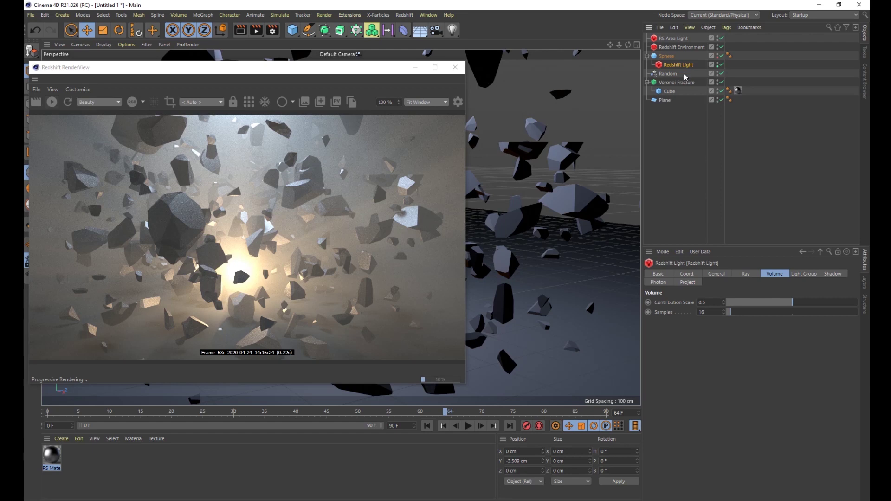
click(684, 40)
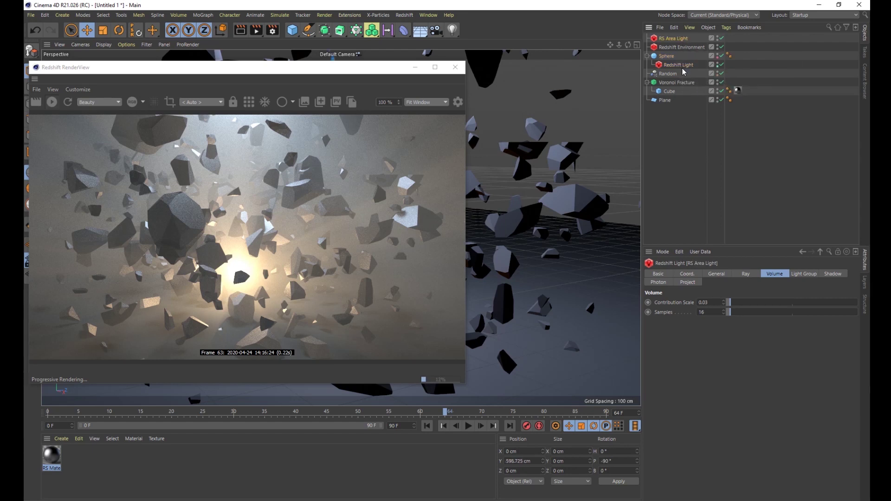
click(716, 313)
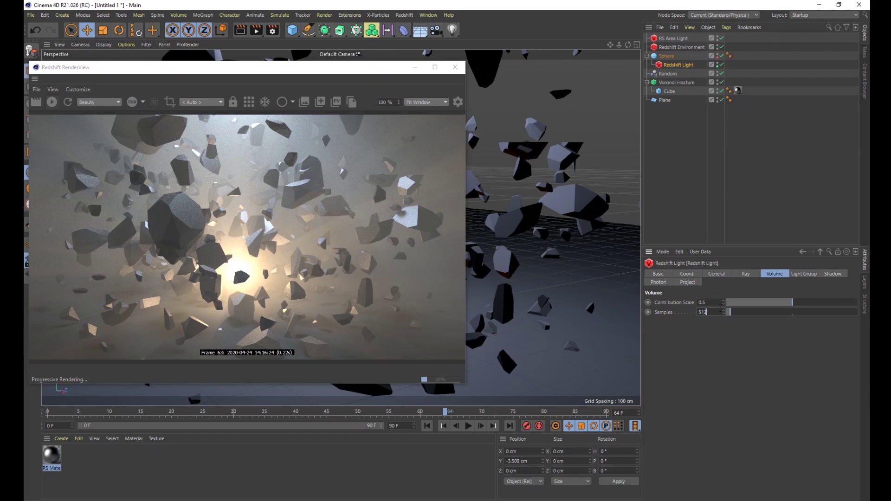
key(Return)
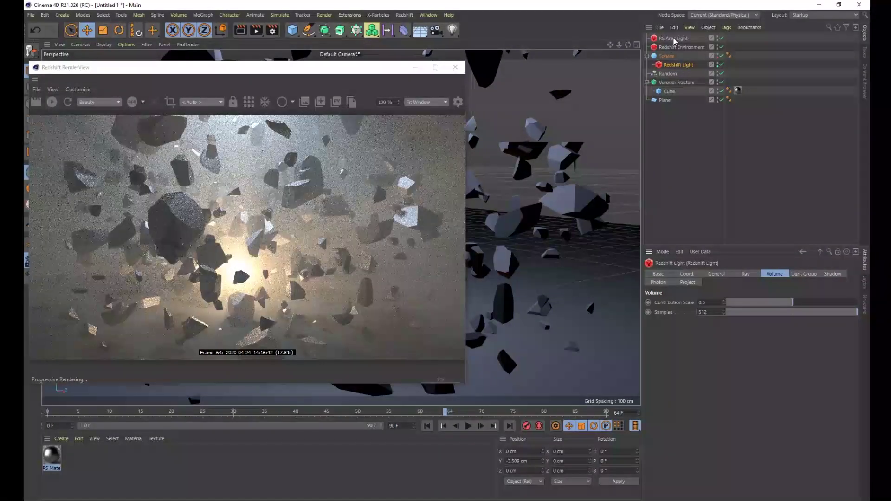
Step: Set the volume samples of the RS Area Light to 512
click(674, 40)
click(711, 312)
text(5)
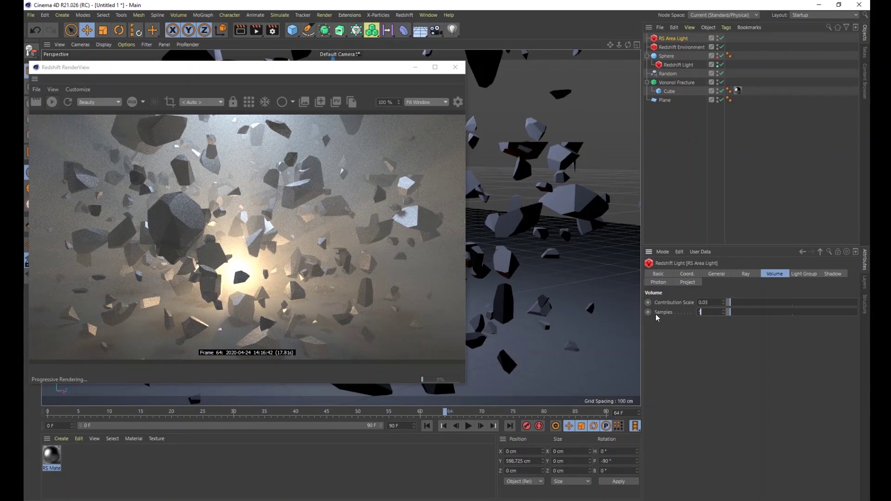
text(12)
key(Return)
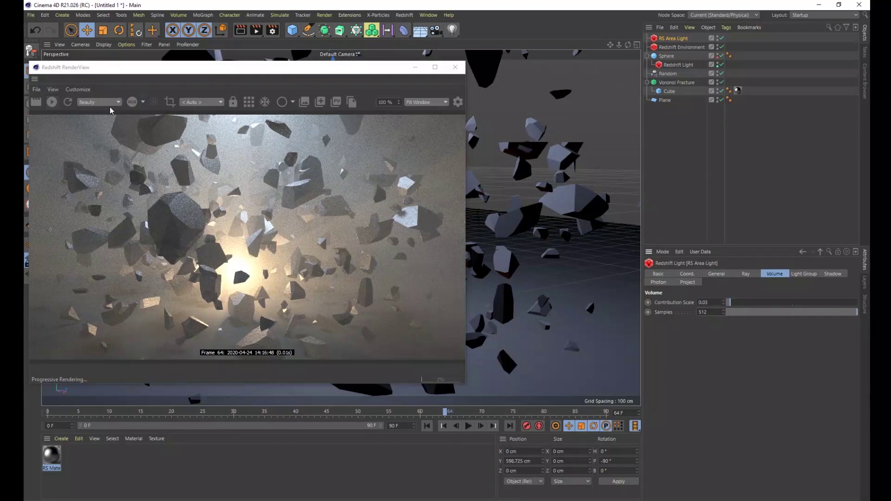
Step: Render only a region around the central pieces at original size, enlarged to 90%, and check the volume settings of the Sphere's Redshift Light
click(170, 102)
mouse_move(141, 188)
mouse_down()
mouse_move(358, 310)
mouse_move(235, 249)
mouse_move(295, 219)
mouse_up()
click(420, 102)
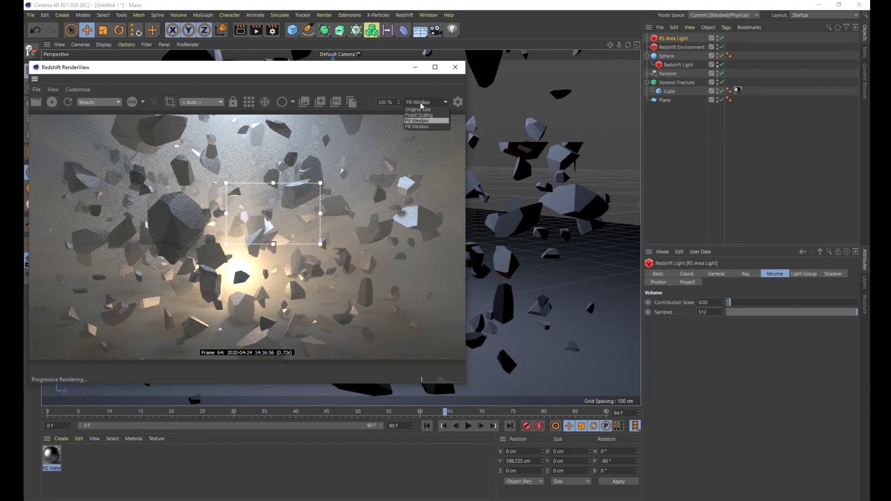
click(421, 110)
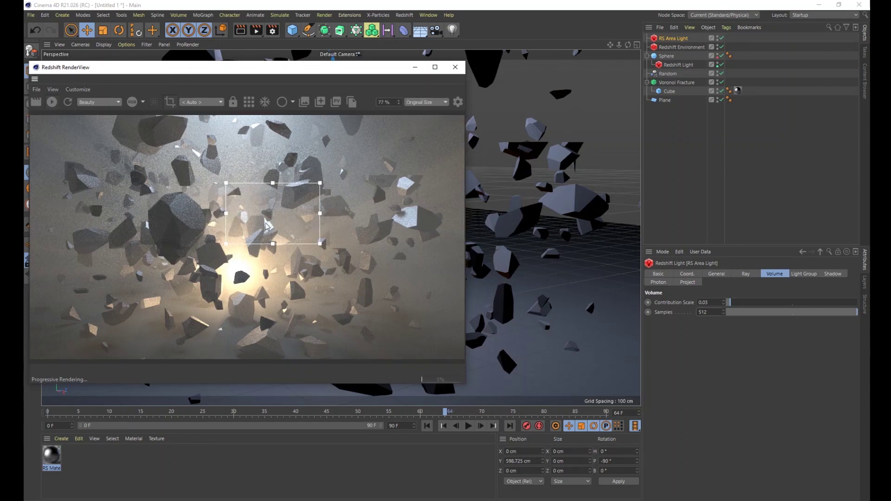
scroll(266, 226, up, 1)
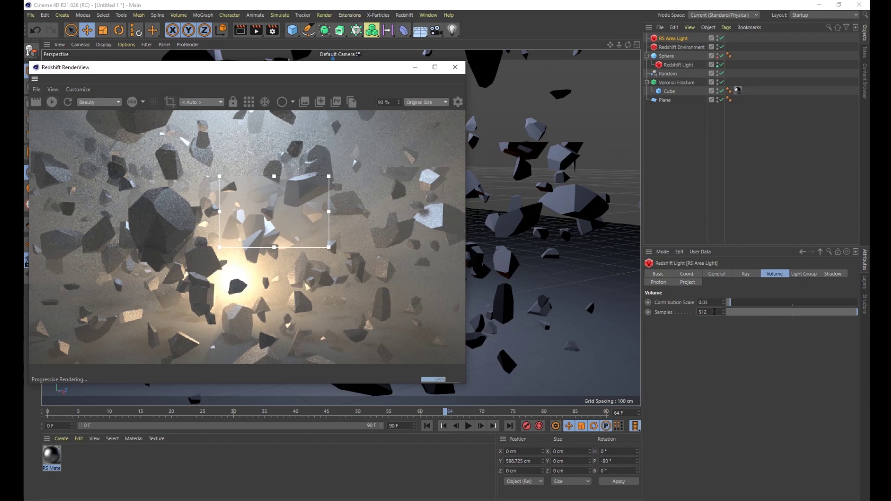
click(683, 65)
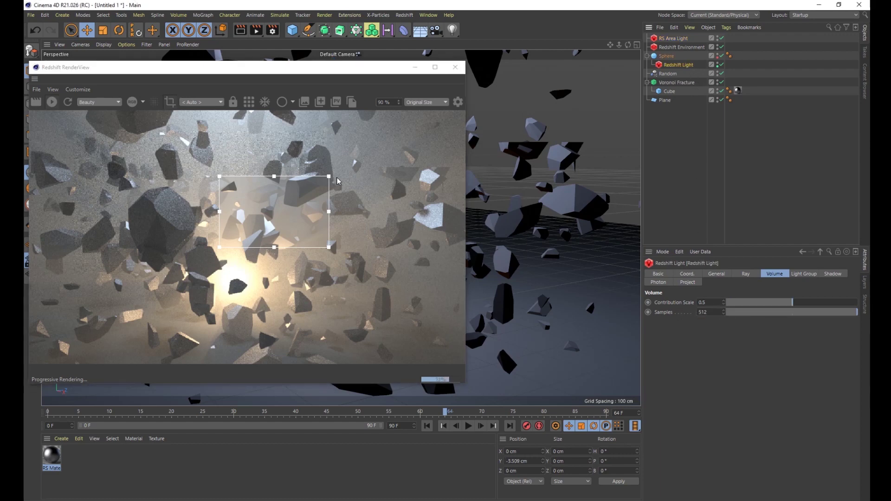
Step: Close the Redshift RenderView, watch R_Video_0107 maximised in the video player, and return to the Cinema 4D scene
click(456, 67)
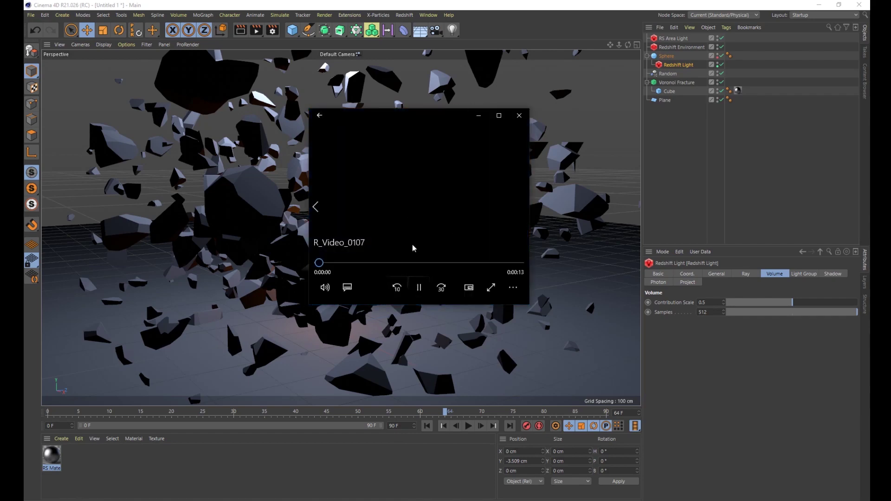
double_click(459, 138)
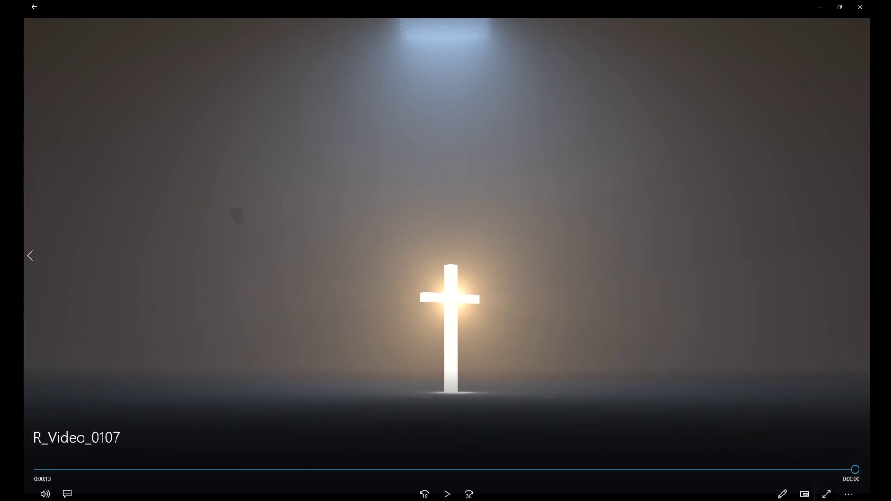
click(820, 7)
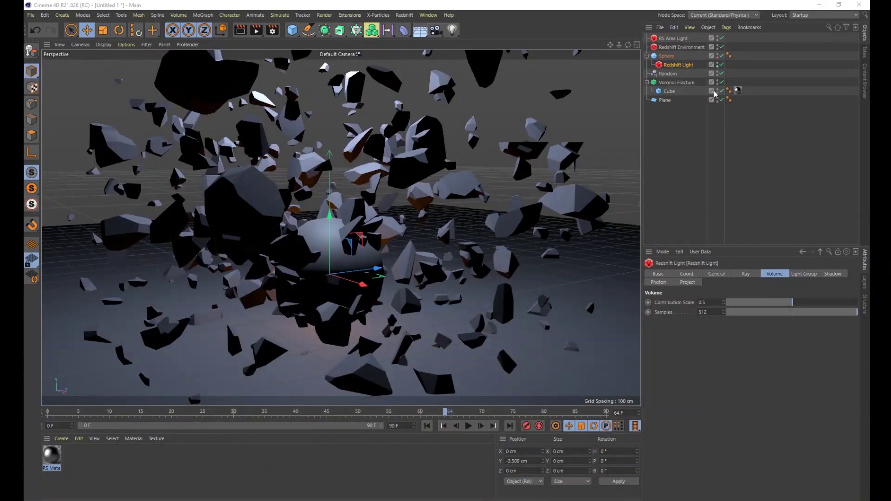